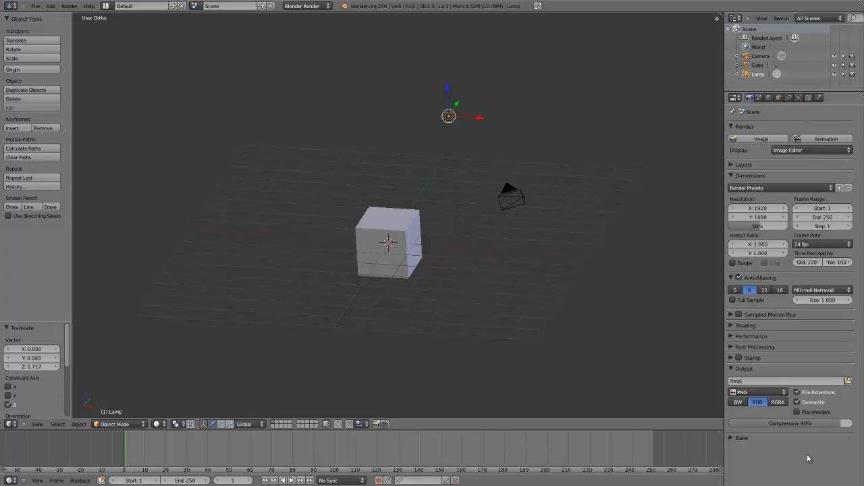
Select the default cube and look through the modifiers available for it
right_click(361, 247)
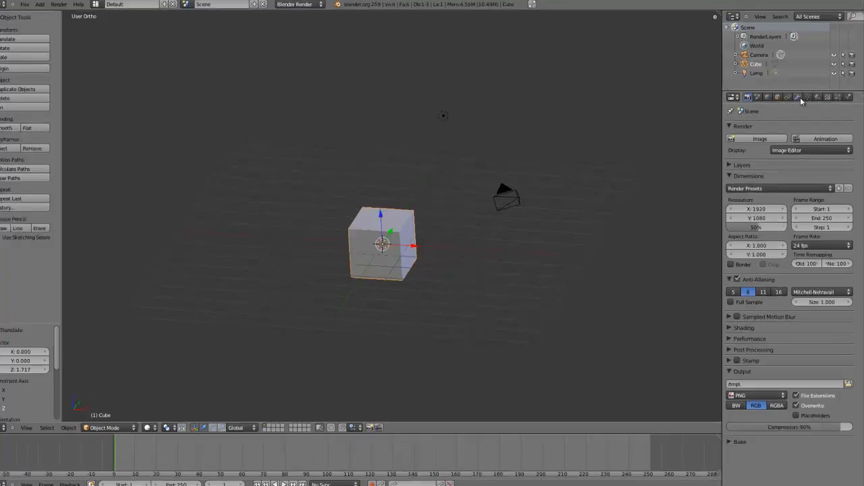
click(798, 97)
click(769, 139)
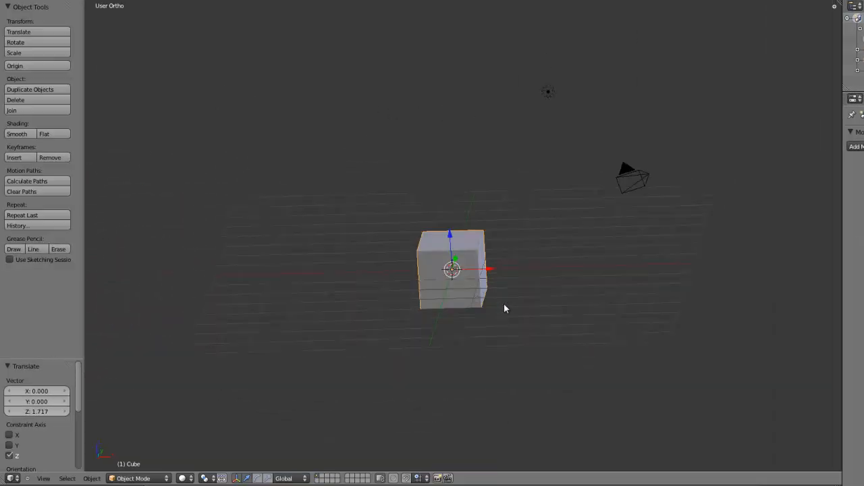
Switch to the front view and delete the default cube from the scene
key(KP_1)
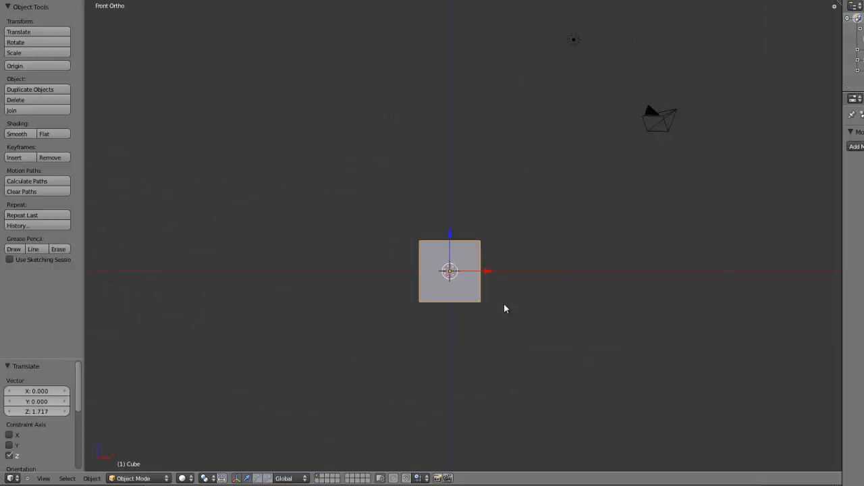
scroll(504, 305, up, 4)
key(Delete)
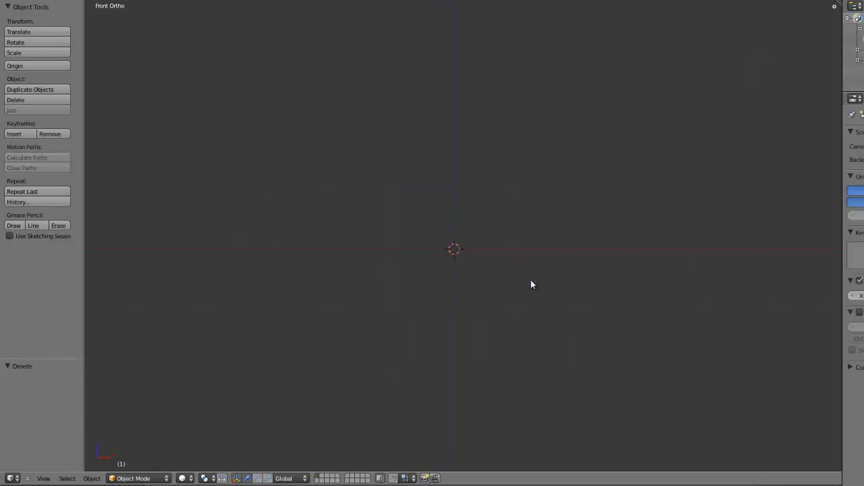
Add a mesh cylinder aligned to the front view and scale it uniformly to about 0.279
key(shift+a)
mouse_move(523, 179)
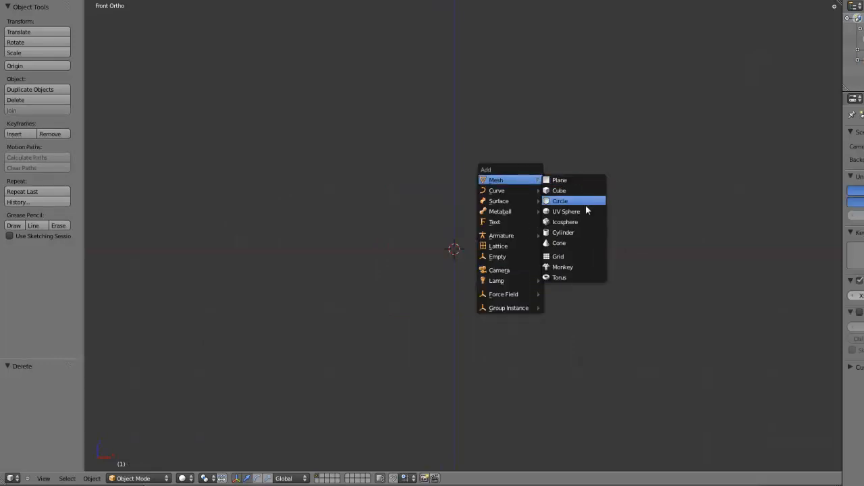
click(579, 232)
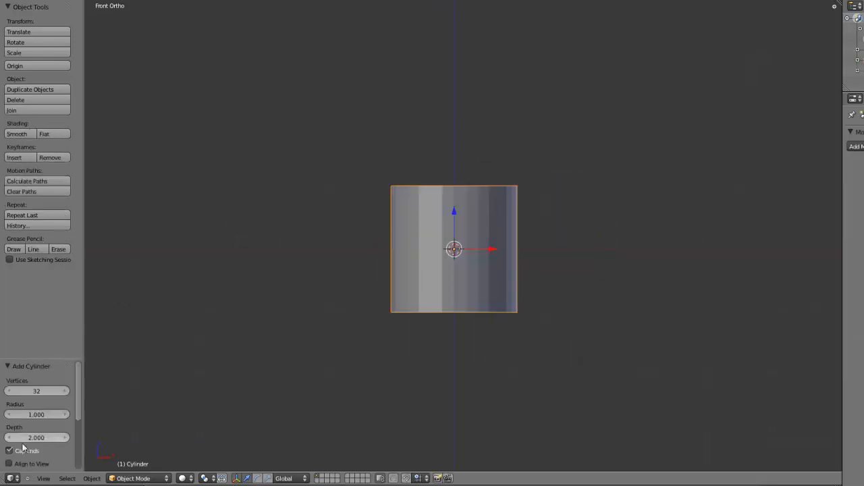
click(15, 464)
key(s)
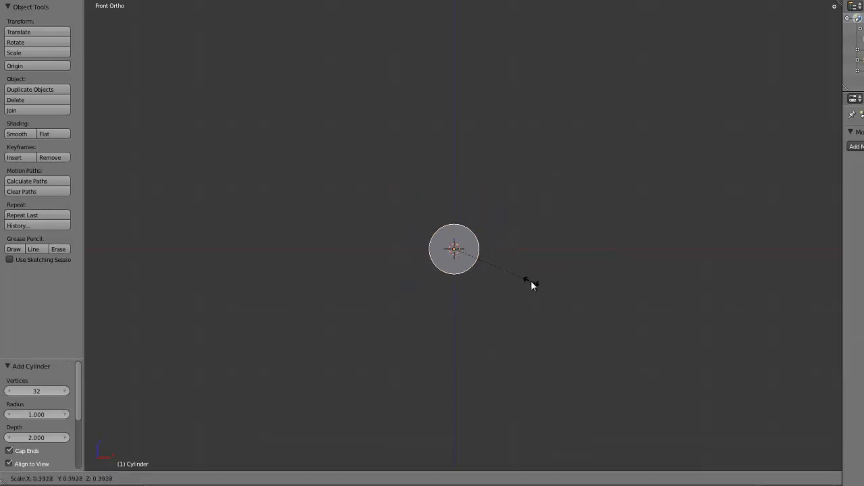
click(511, 272)
From the right view, stretch the cylinder along the Y axis by a factor of about 4.539
key(KP_3)
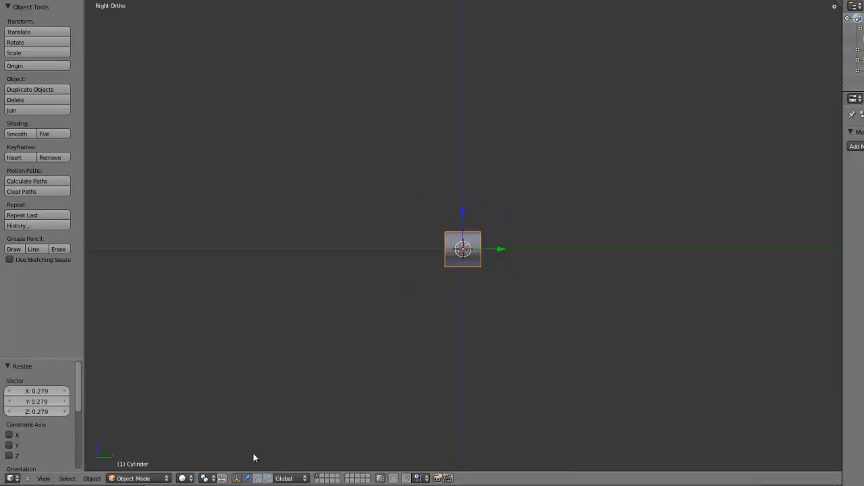
click(268, 478)
drag(504, 249, 635, 258)
In front view, duplicate the cylinder twice, offsetting by about X 3.913, Z 4.948, and the second copy by X -7.660, Z -1.946 from the first
key(KP_1)
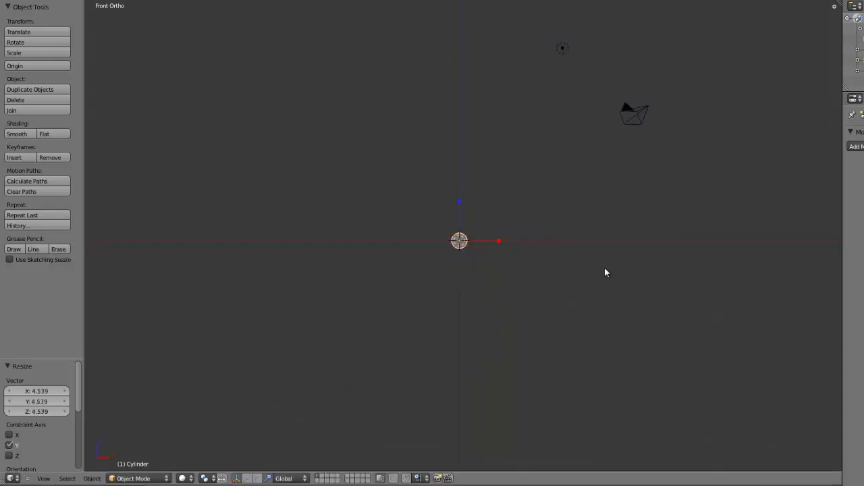
key(shift+d)
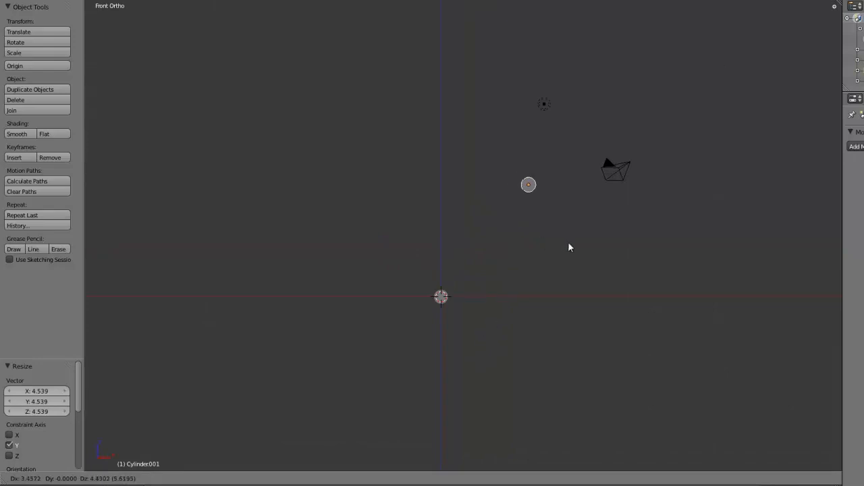
click(575, 233)
key(shift+d)
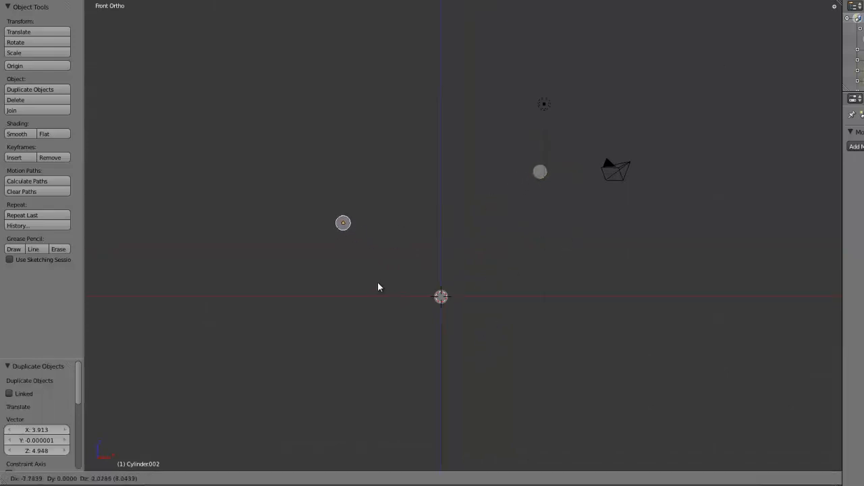
click(381, 280)
In top view, add a mesh plane in the empty area beyond the cylinders at about X -4.049, Y 10.508
scroll(435, 231, down, 1)
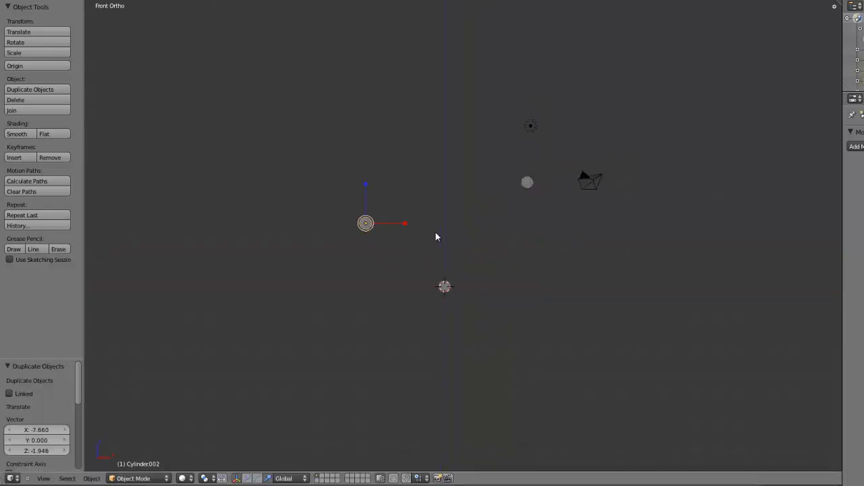
middle_drag(436, 236, 461, 282)
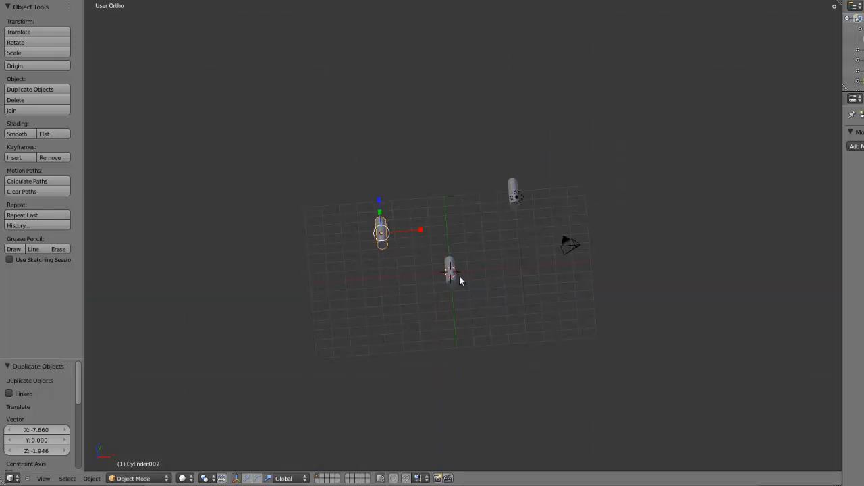
key(KP_7)
scroll(459, 275, up, 1)
shift+middle_drag(461, 210, 487, 426)
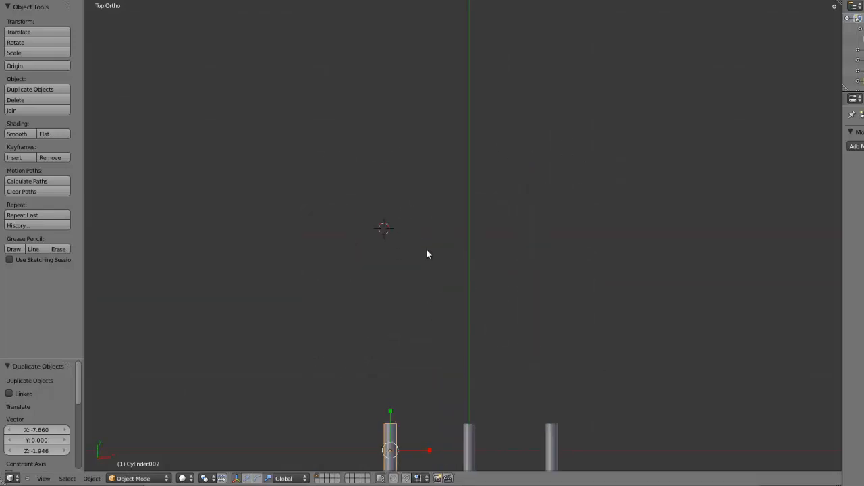
key(shift+a)
mouse_move(430, 250)
click(463, 249)
Enter Edit Mode on the plane and add a horizontal loop cut slid about 0.8 towards its upper edge
scroll(461, 246, up, 5)
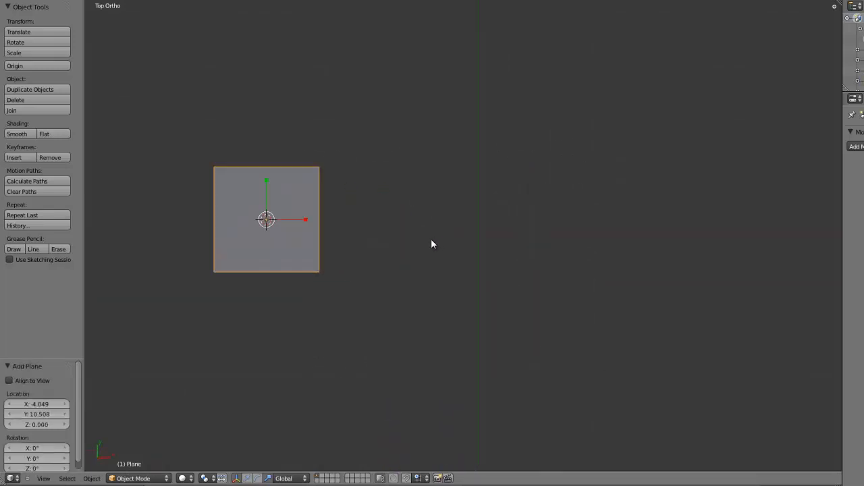
shift+middle_drag(371, 227, 492, 244)
scroll(434, 237, up, 2)
shift+middle_drag(325, 269, 424, 311)
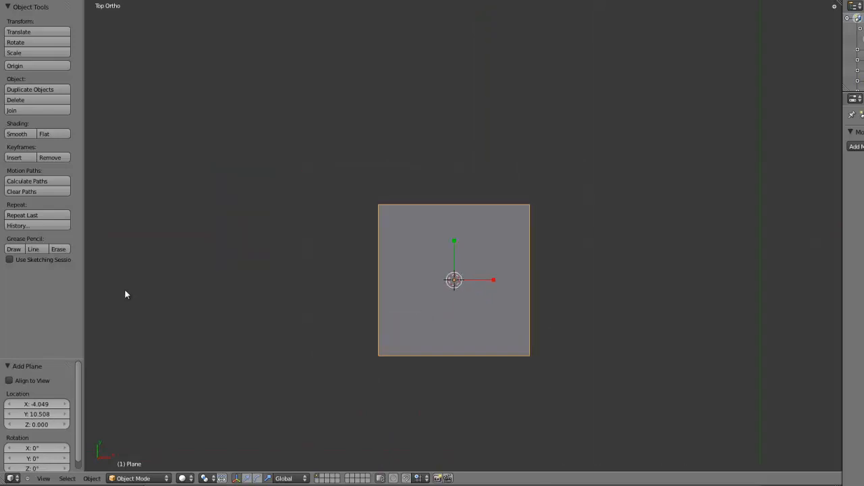
key(Tab)
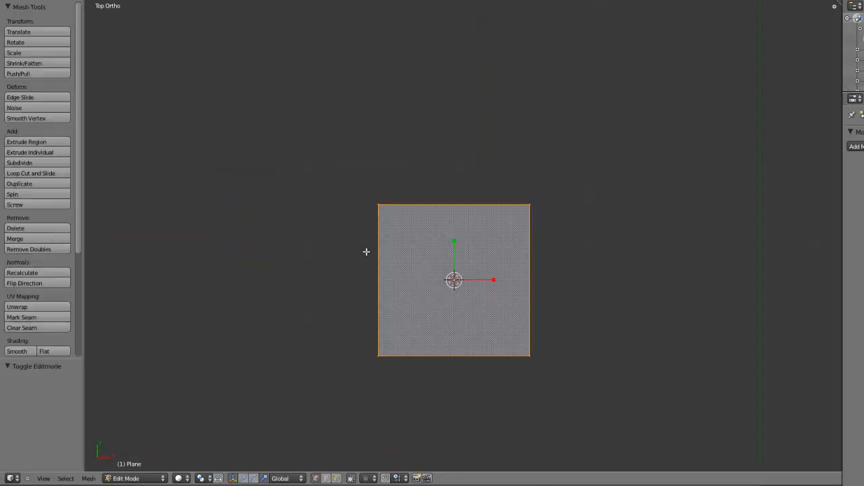
click(45, 173)
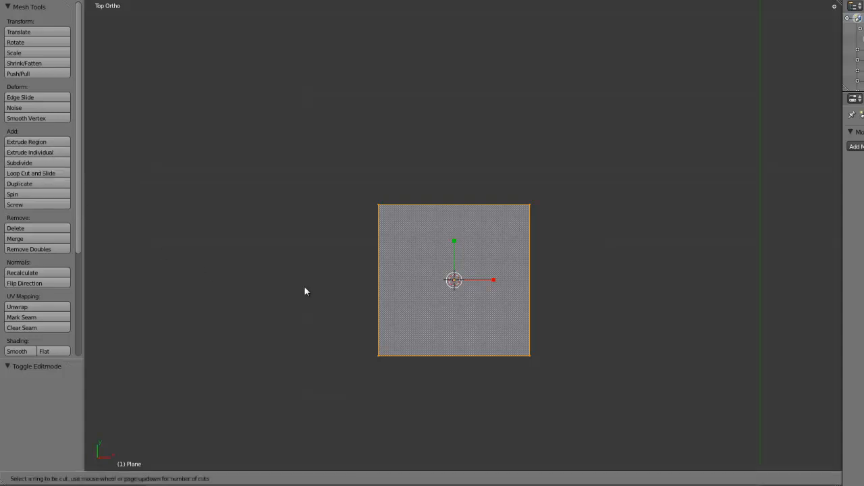
click(382, 288)
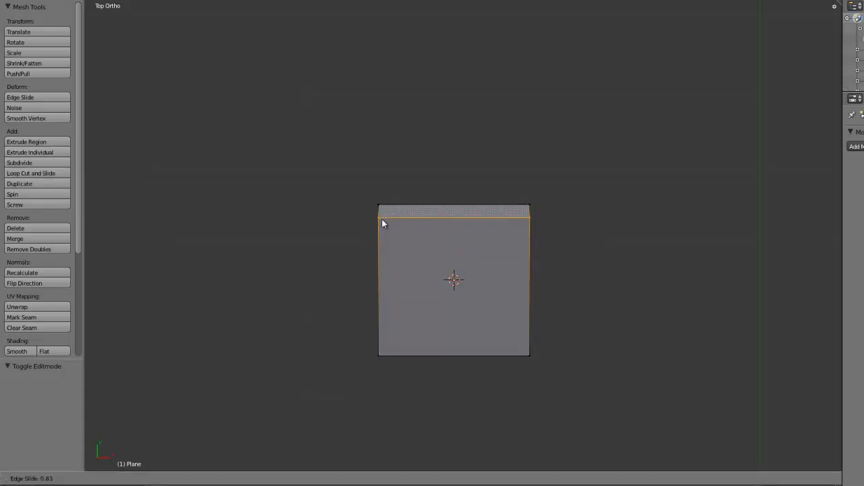
click(382, 218)
Add a second horizontal loop cut to the plane, slid about -0.8 towards its lower edge
click(53, 174)
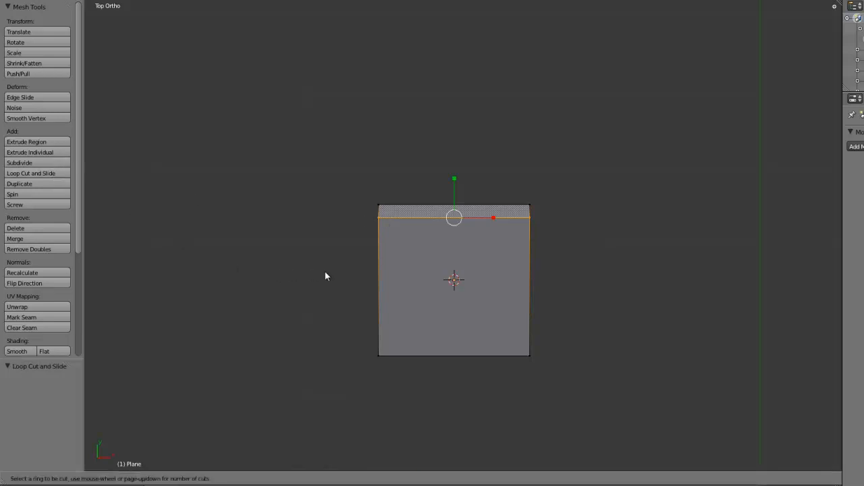
click(374, 289)
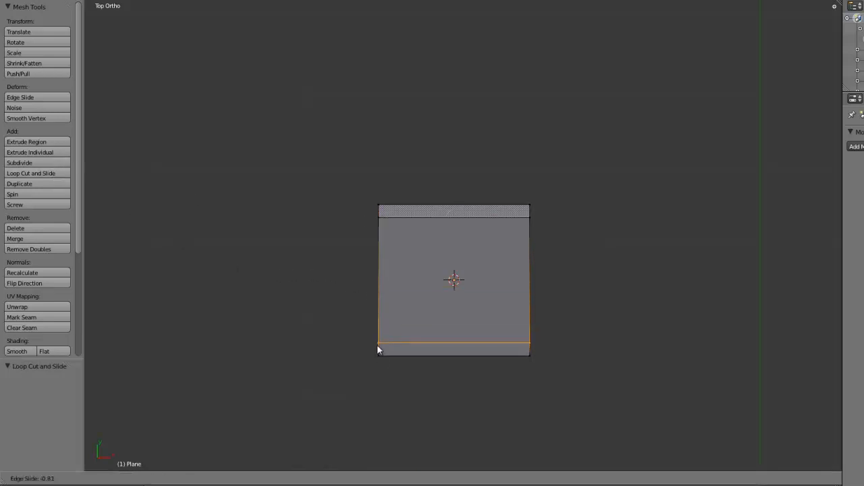
click(377, 344)
Divide the plane with seven evenly spaced vertical loop cuts, keeping them centred without sliding
click(46, 174)
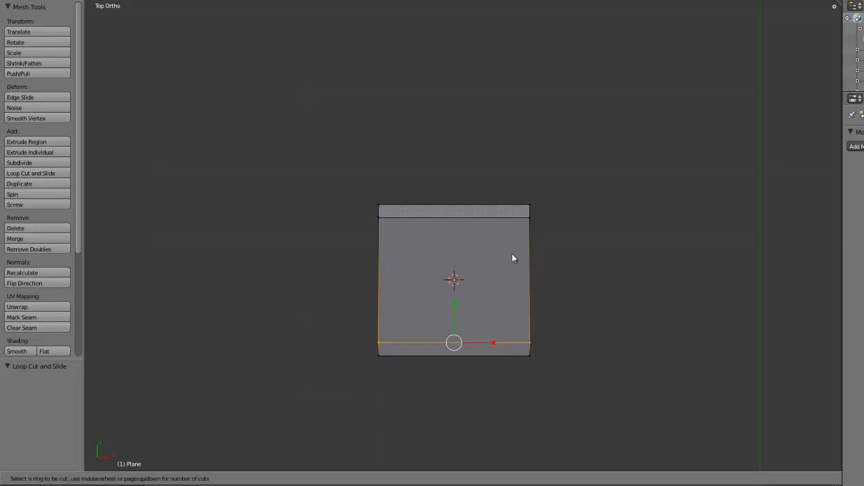
click(462, 203)
right_click(461, 200)
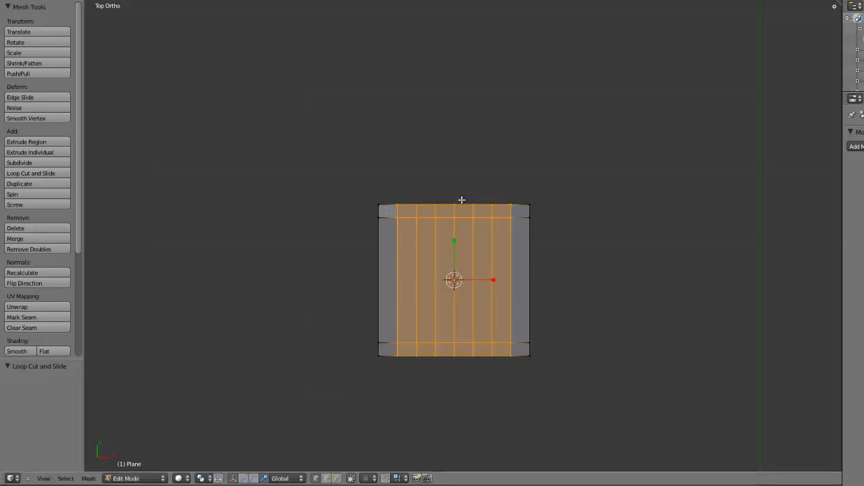
Using face selection, extrude every second face of the plane's narrow upper and lower rows by about -1.489 on Z
click(315, 478)
right_click(404, 214)
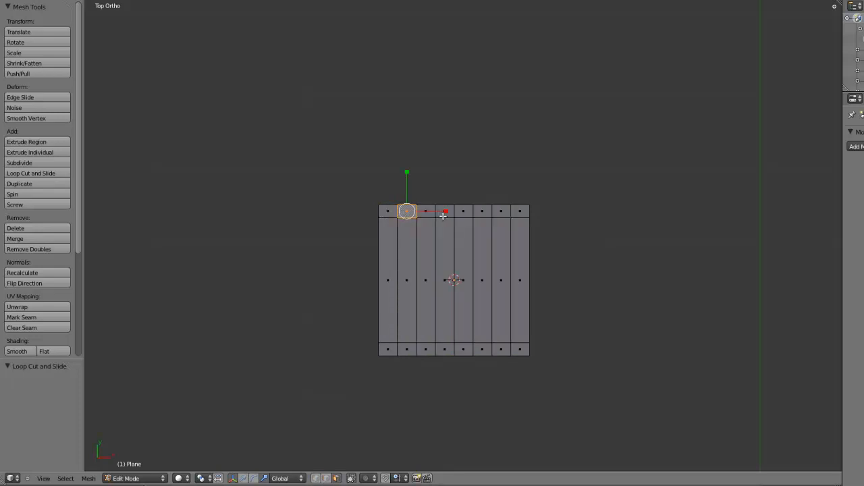
shift+right_click(443, 214)
shift+right_click(483, 213)
shift+right_click(518, 212)
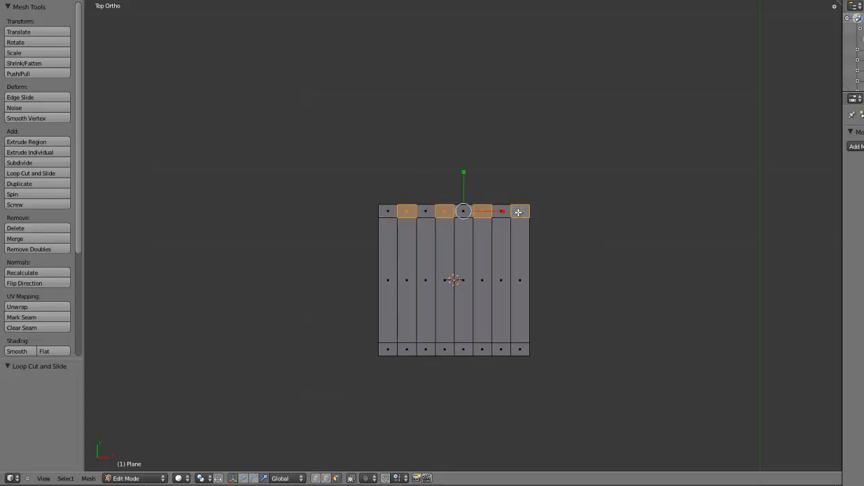
shift+right_click(406, 349)
shift+right_click(443, 350)
shift+right_click(481, 351)
shift+right_click(520, 351)
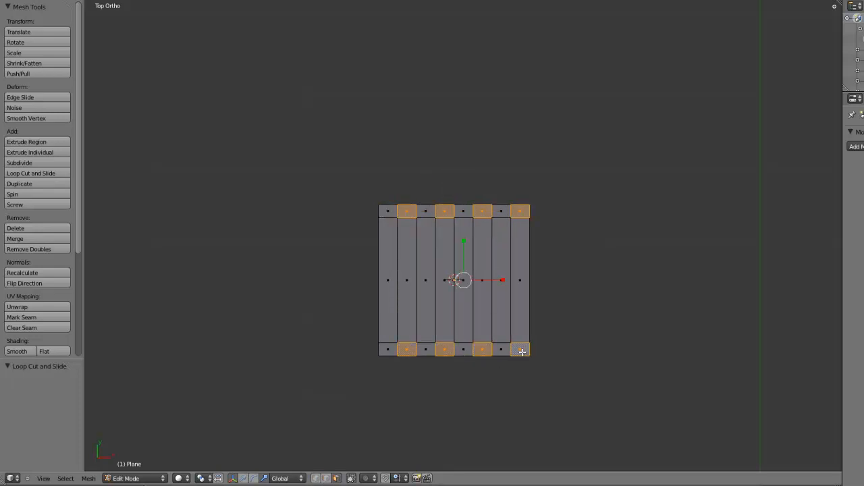
key(e)
click(591, 418)
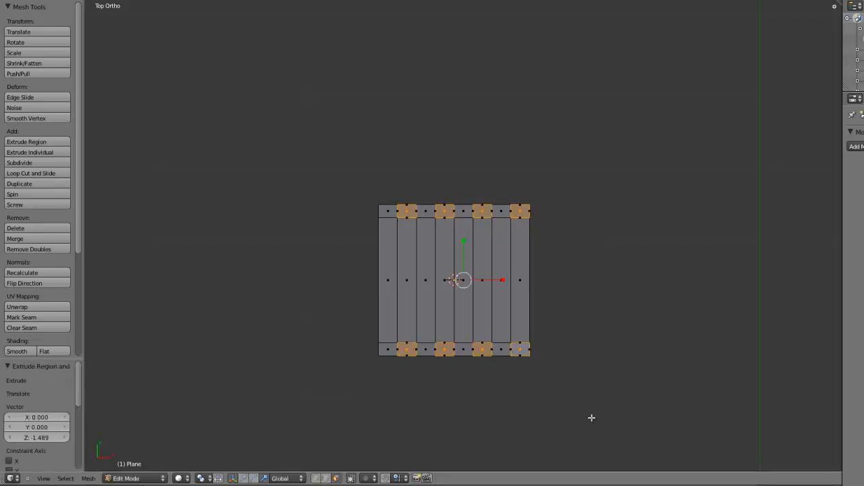
Set the pivot point to Individual Origins and scale the selected faces to about 0.677
click(201, 478)
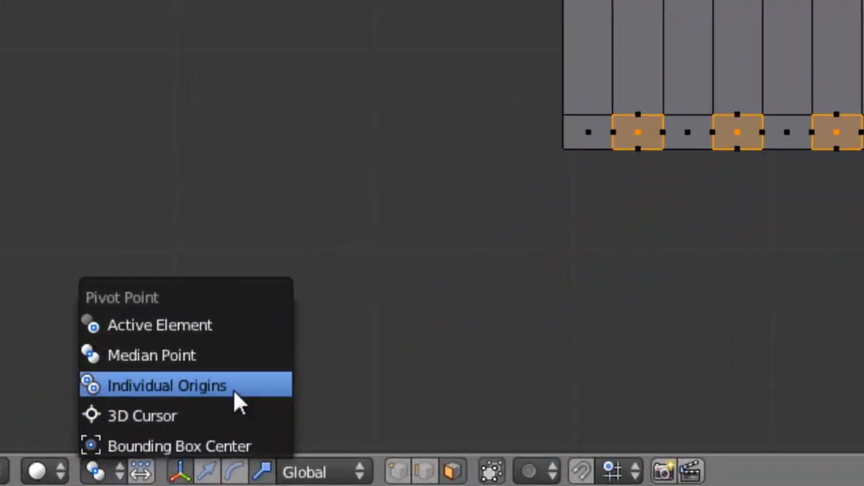
click(233, 388)
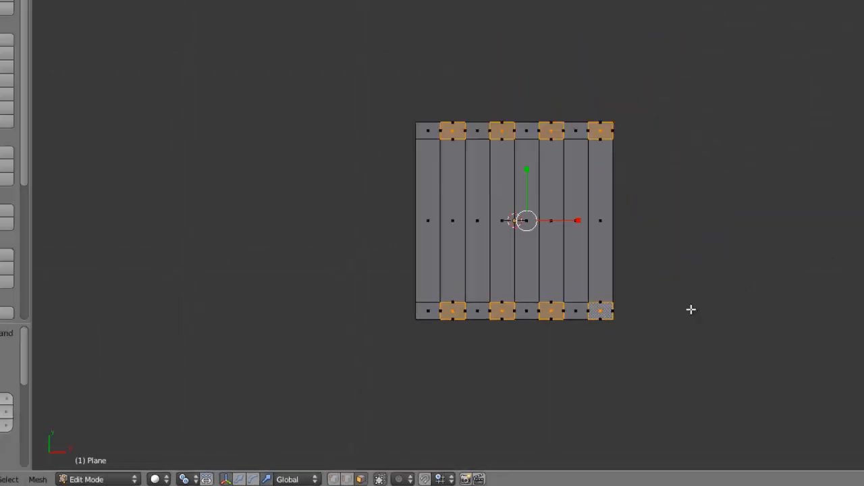
key(s)
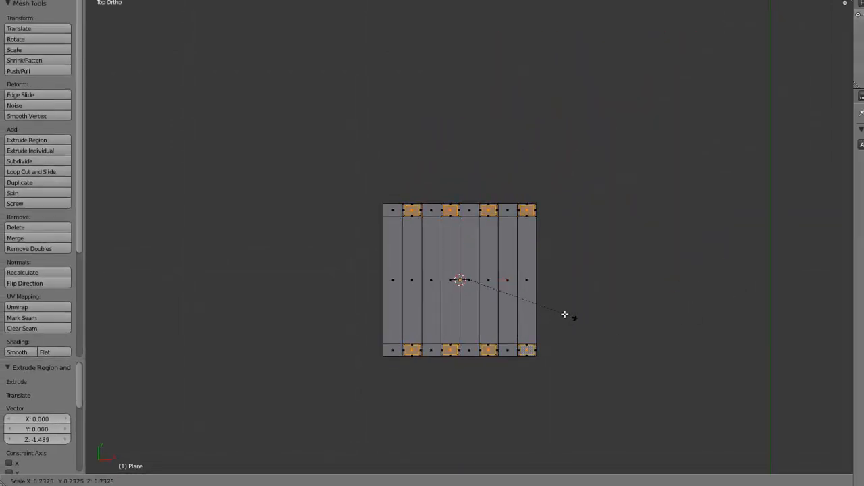
click(562, 313)
Delete the shrunken faces to leave film perforation holes, and return to Object Mode
key(x)
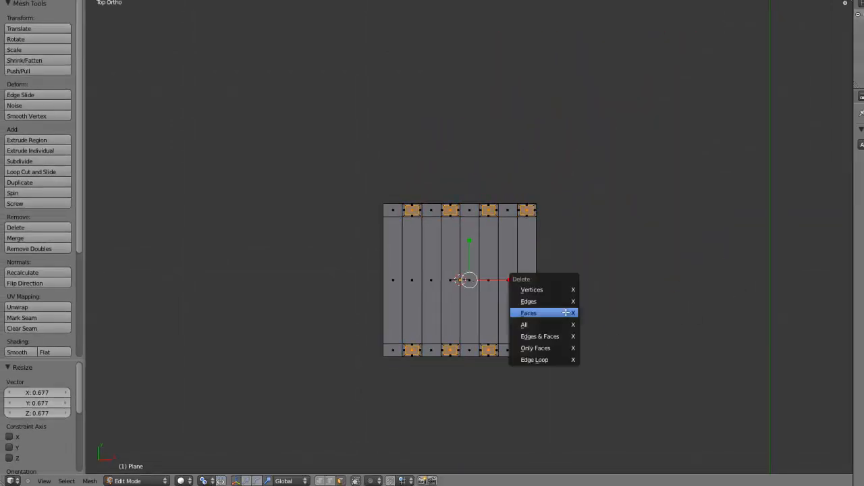
click(566, 313)
key(Tab)
Add an Array modifier to the perforated plane
scroll(565, 311, down, 2)
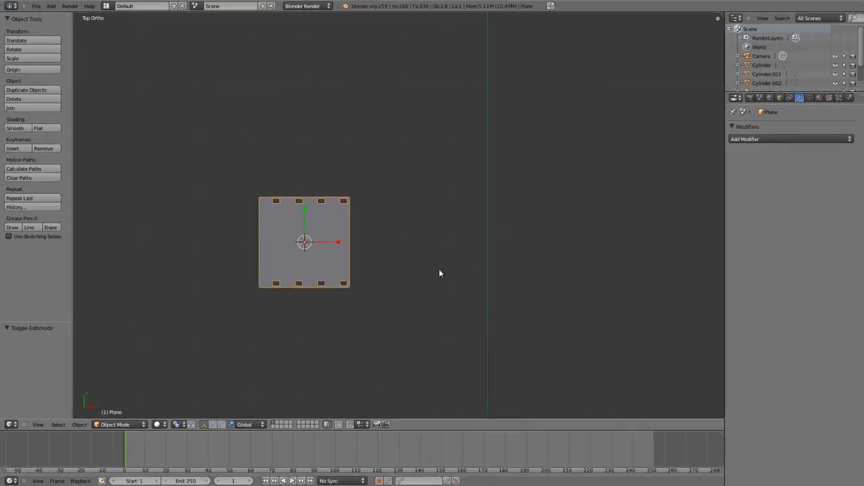
scroll(361, 238, down, 5)
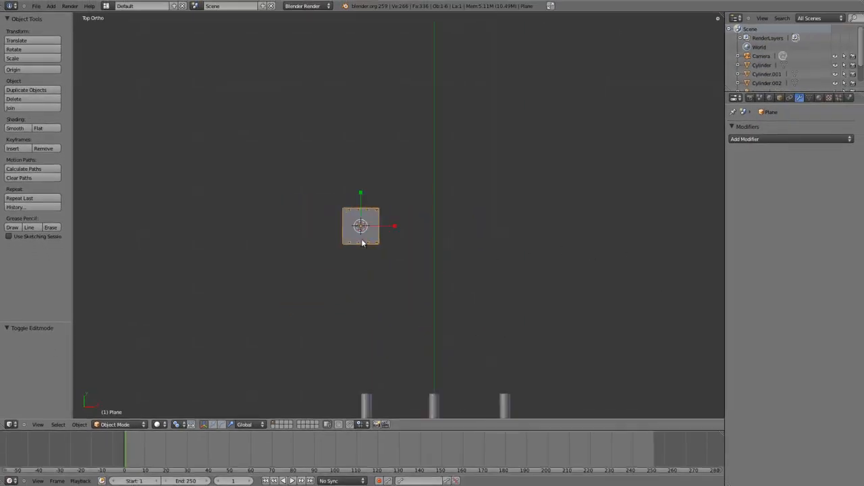
scroll(361, 239, up, 2)
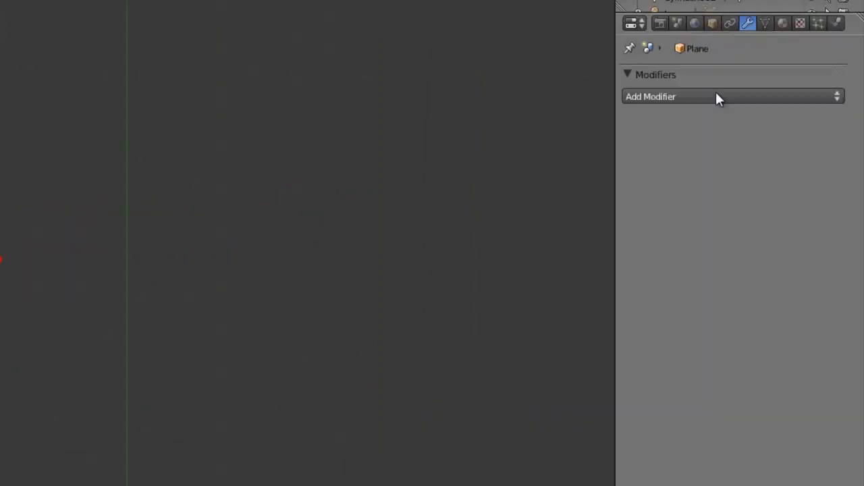
click(781, 139)
click(685, 157)
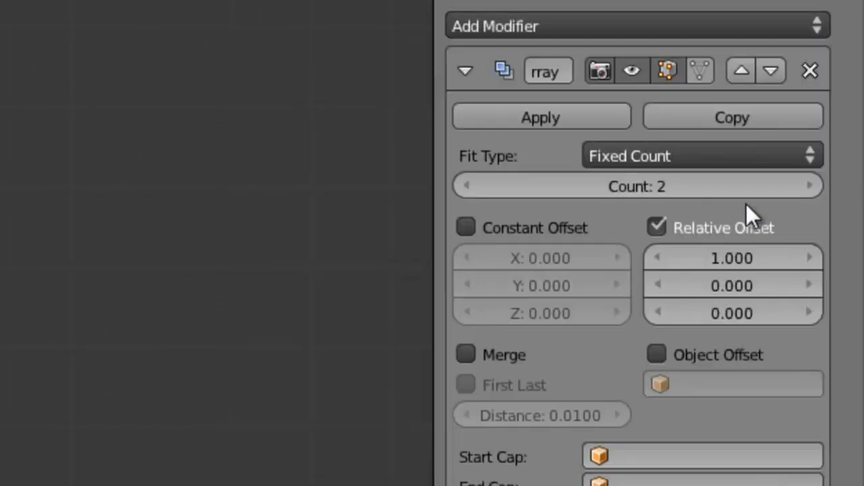
Set the Array modifier's count to 9 to lengthen the perforated film strip
click(799, 190)
click(798, 191)
click(799, 190)
click(798, 191)
click(799, 190)
click(799, 191)
click(798, 190)
scroll(15, 318, down, 8)
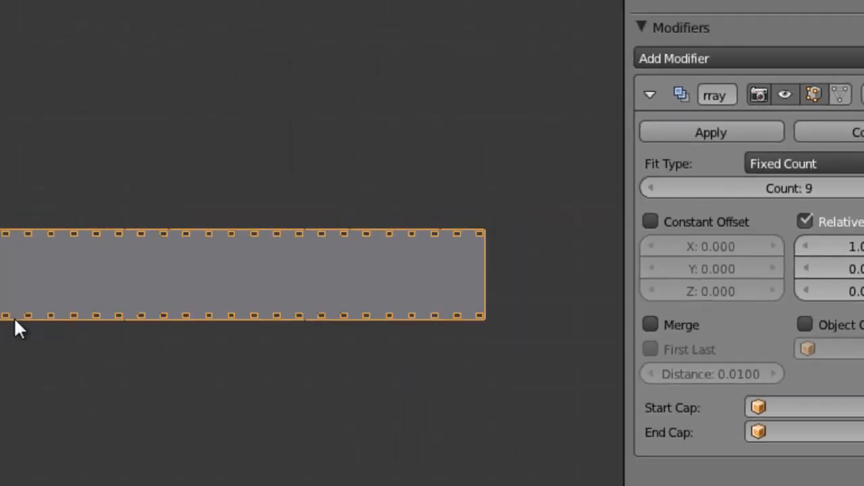
scroll(534, 283, up, 3)
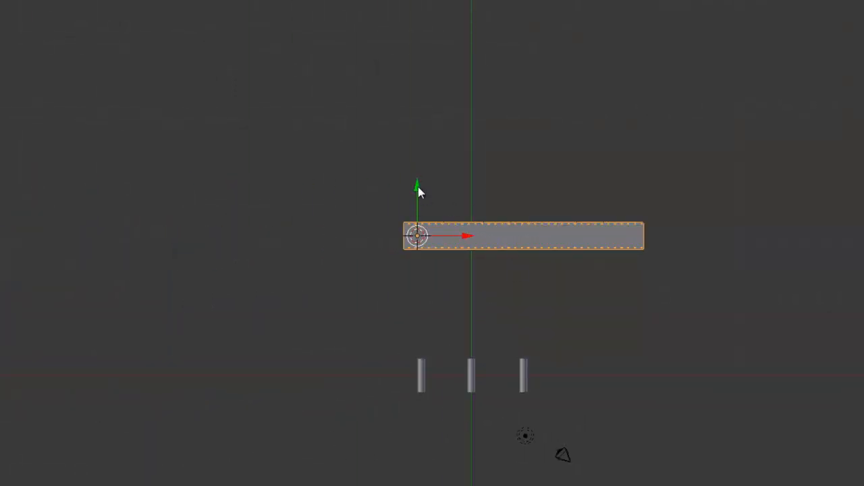
Move the film strip partway toward the rollers on Y in top view, and raise it well above them on Z in front view
drag(418, 192, 399, 238)
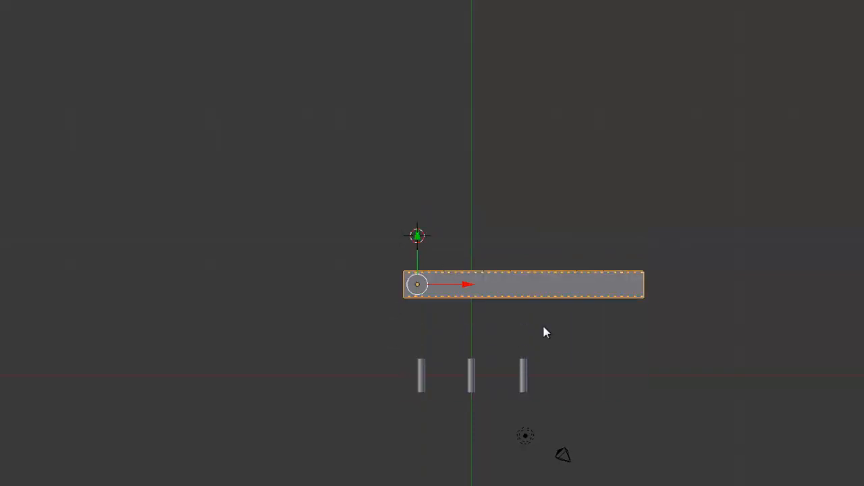
key(KP_1)
scroll(515, 398, up, 5)
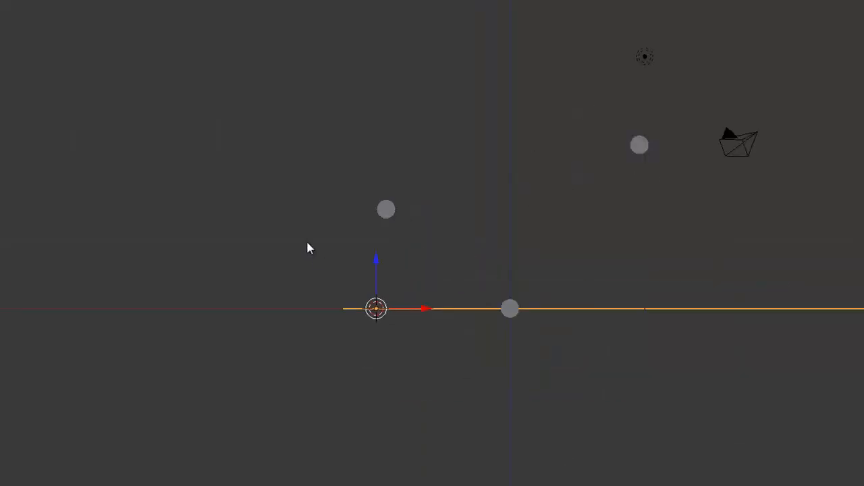
drag(376, 263, 376, 0)
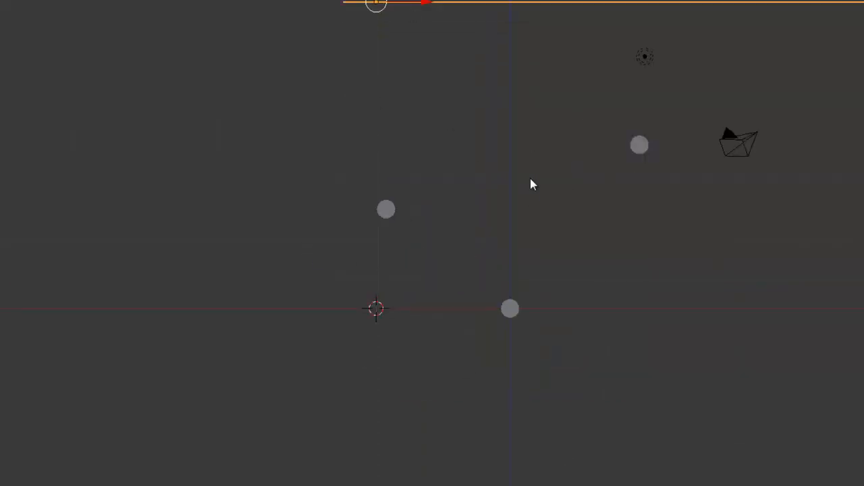
Place the 3D cursor above the middle roller, add a Bezier curve there, and enter Edit Mode
scroll(530, 179, up, 2)
scroll(558, 213, down, 3)
scroll(601, 168, up, 4)
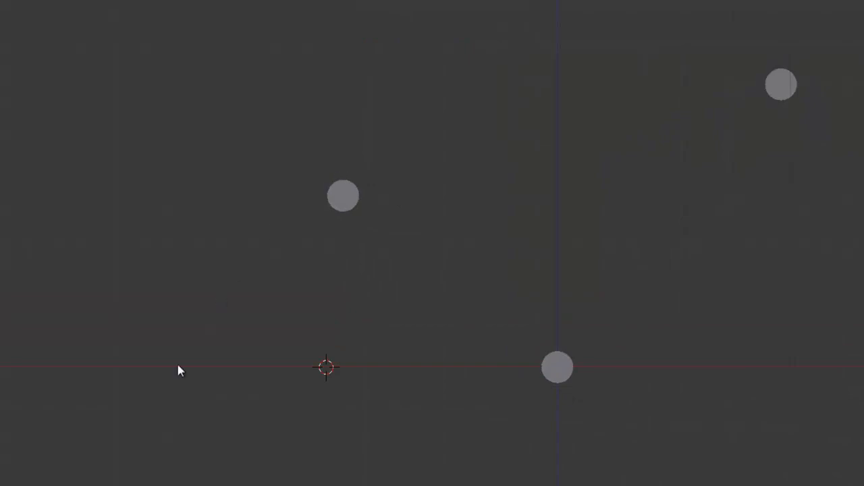
scroll(692, 178, down, 1)
scroll(511, 165, down, 3)
scroll(526, 198, up, 4)
shift+middle_drag(556, 174, 500, 248)
scroll(481, 243, up, 3)
scroll(482, 243, down, 4)
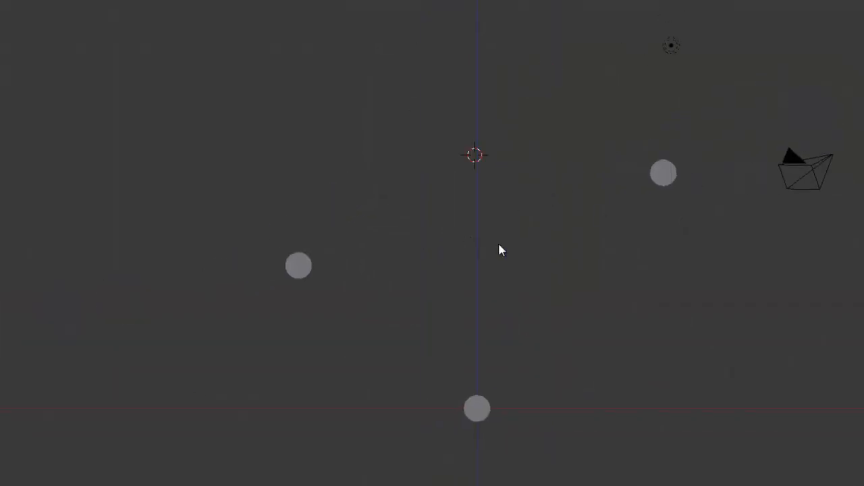
key(shift+a)
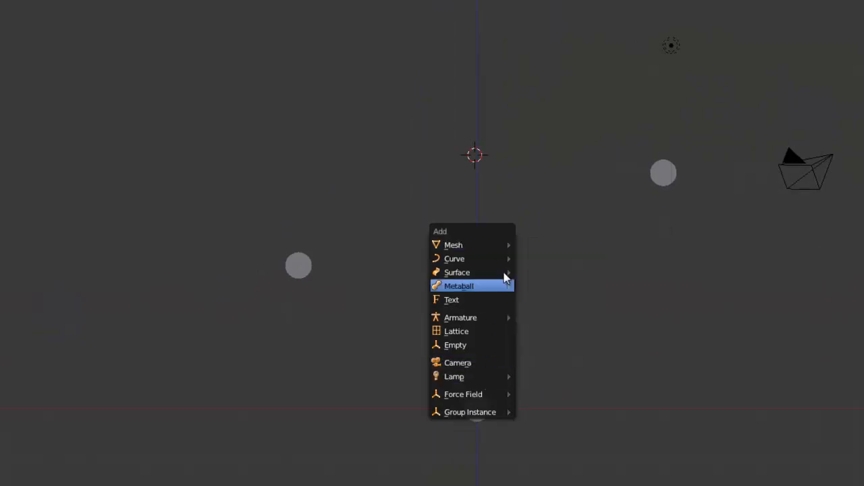
mouse_move(498, 257)
click(549, 259)
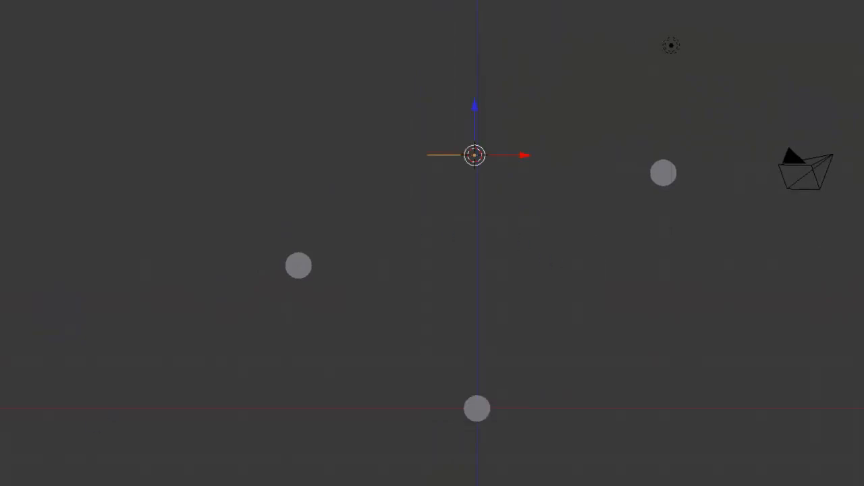
scroll(560, 183, up, 3)
key(Tab)
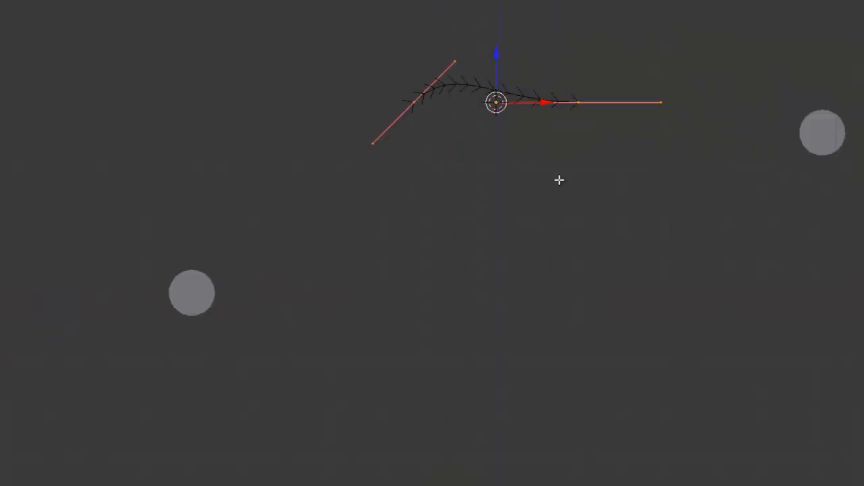
Move the curve's first control point onto the top of the left roller and rotate its handle to roughly horizontal
scroll(560, 179, down, 4)
right_click(423, 159)
key(g)
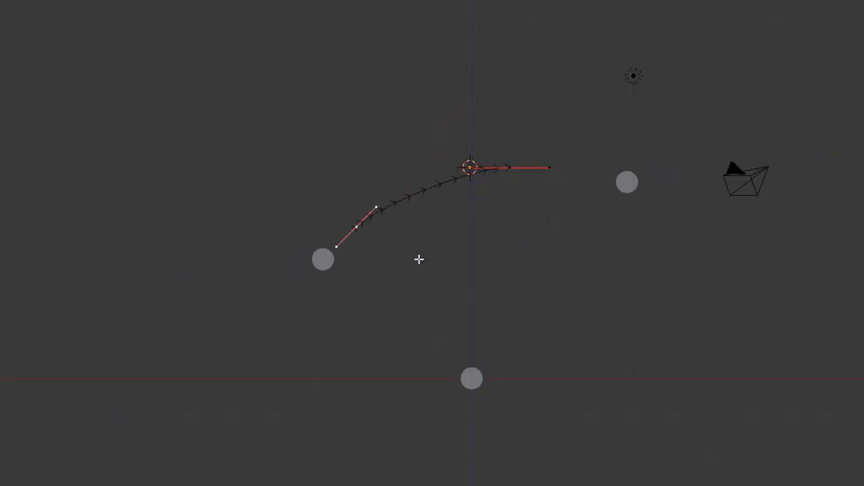
click(385, 277)
key(r)
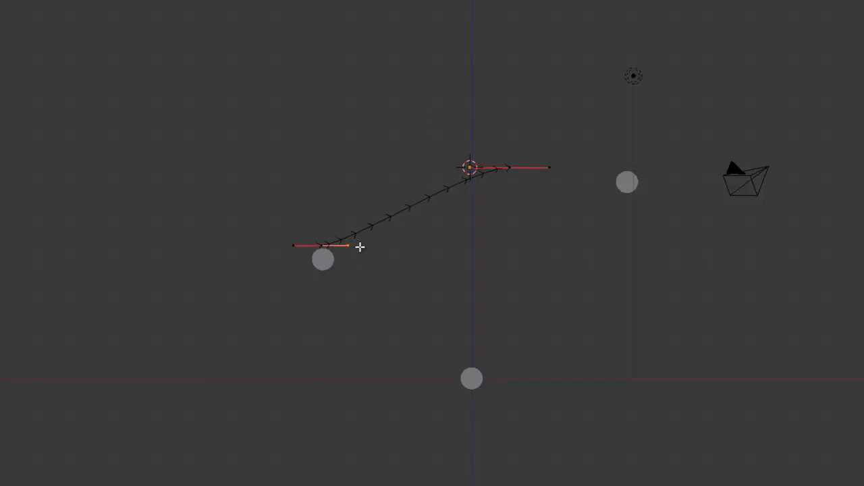
click(365, 247)
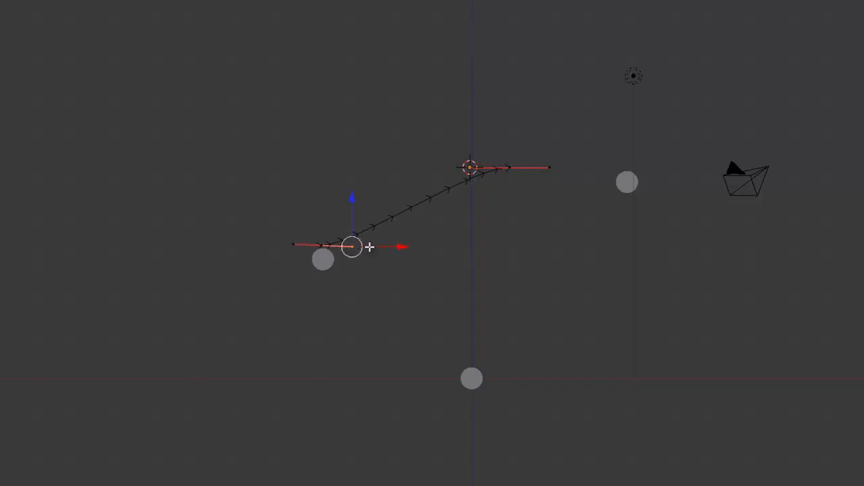
Move the curve's other end point to just beneath the middle roller, and extend the curve with a control point on top of the right roller
right_click(509, 169)
scroll(515, 236, up, 2)
key(g)
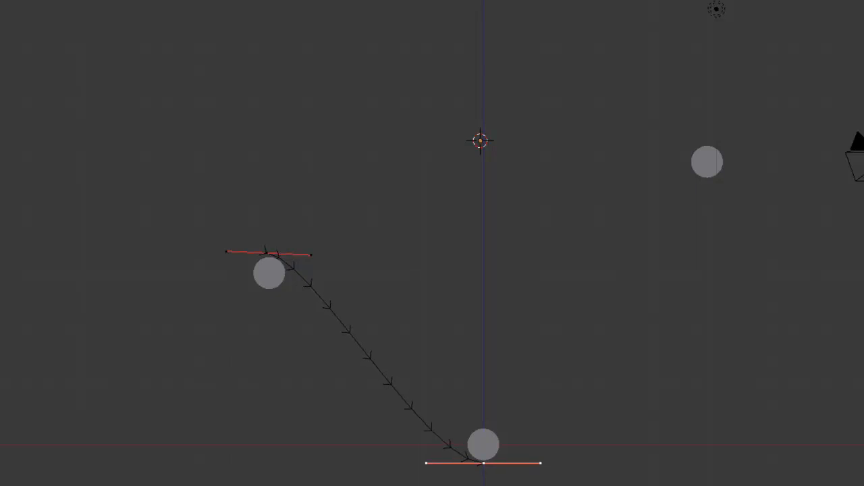
click(483, 463)
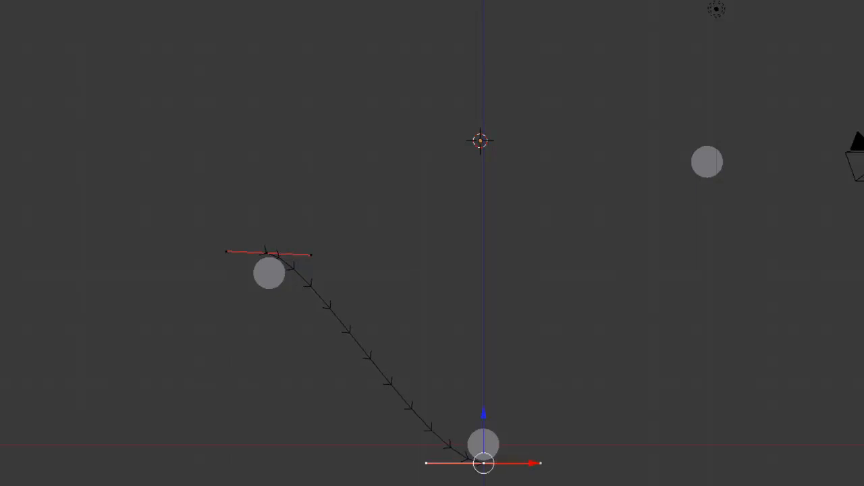
right_click(705, 142)
scroll(706, 176, down, 4)
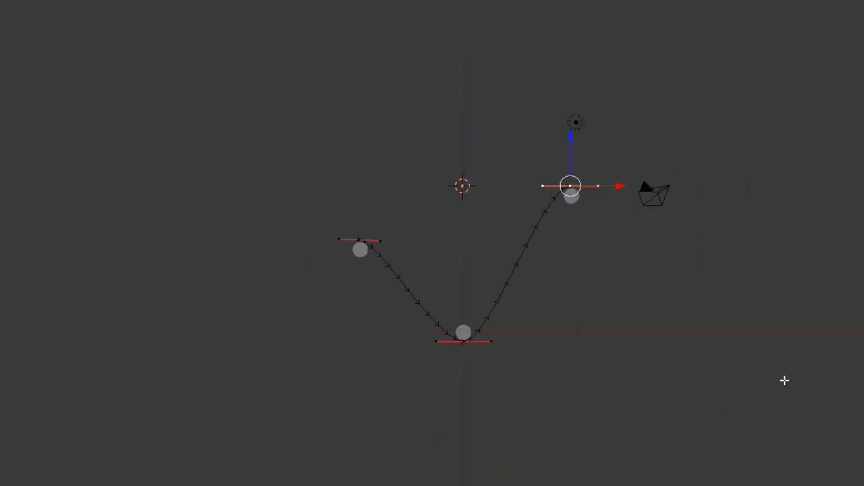
Extend both ends of the curve with new control points sloping down and outward beyond the outer rollers
ctrl+click(812, 432)
right_click(361, 238)
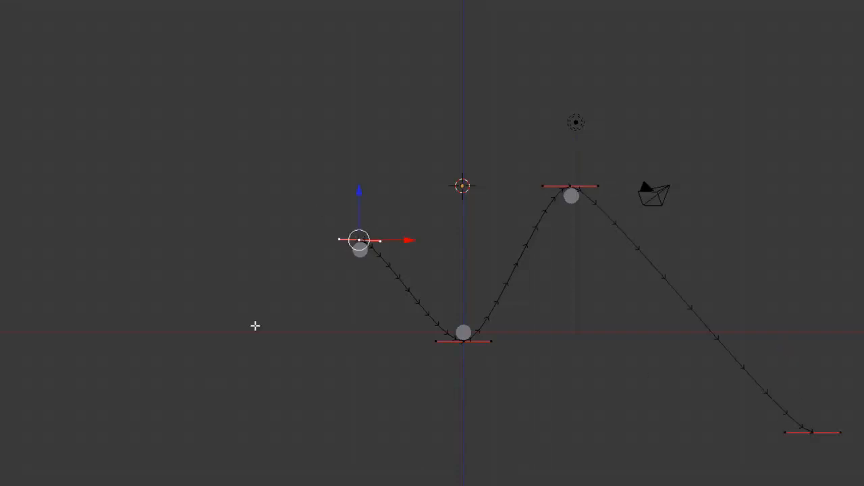
ctrl+click(158, 415)
scroll(479, 224, up, 5)
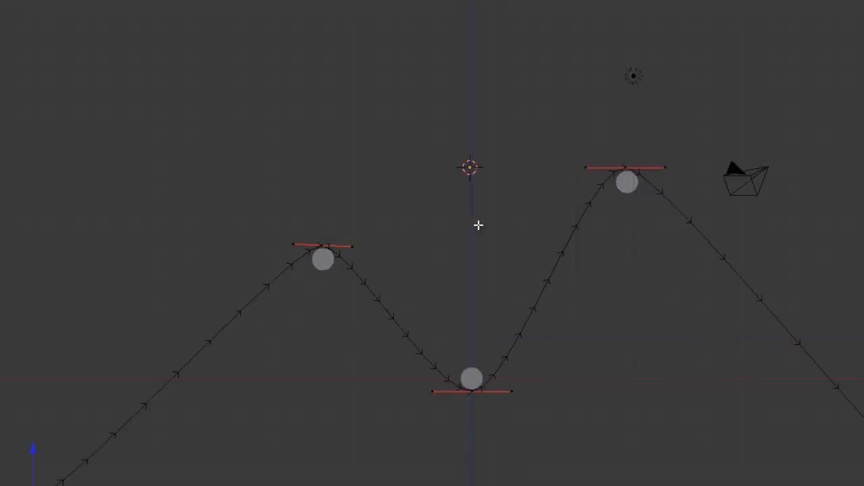
Return to Object Mode and set the Bezier curve's preview resolution U to 64
key(Tab)
scroll(479, 225, down, 4)
scroll(479, 224, up, 2)
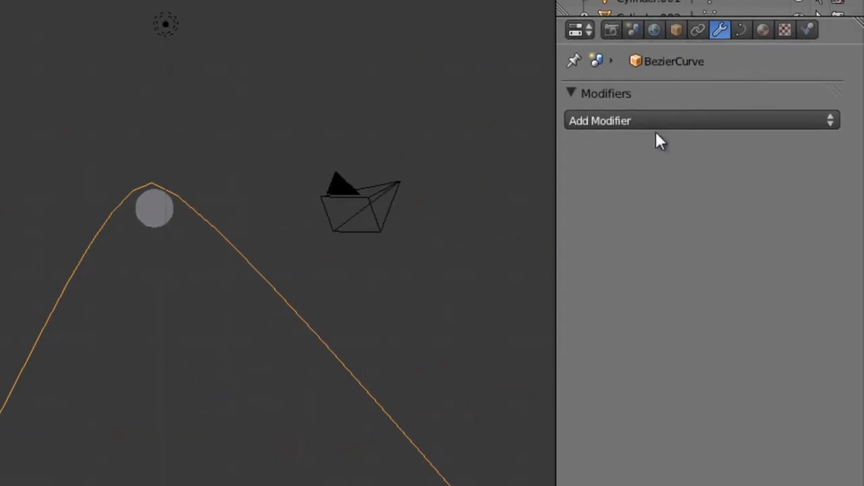
click(742, 30)
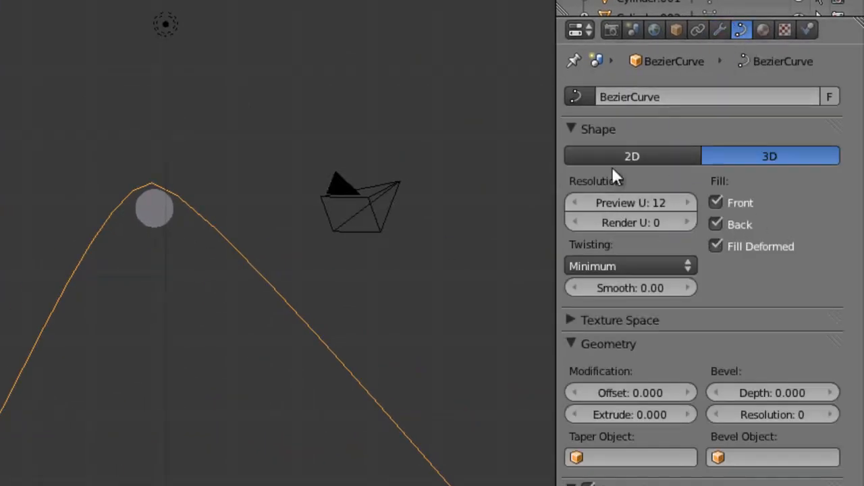
drag(604, 198, 219, 167)
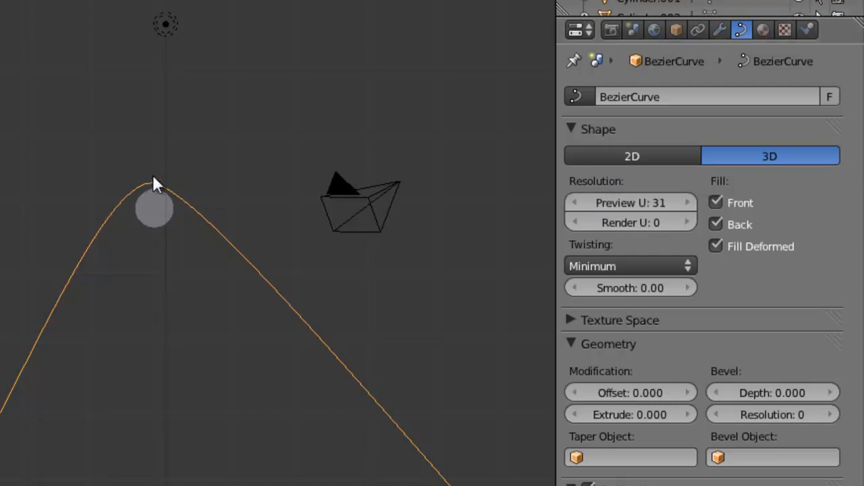
click(618, 202)
text(50)
key(Return)
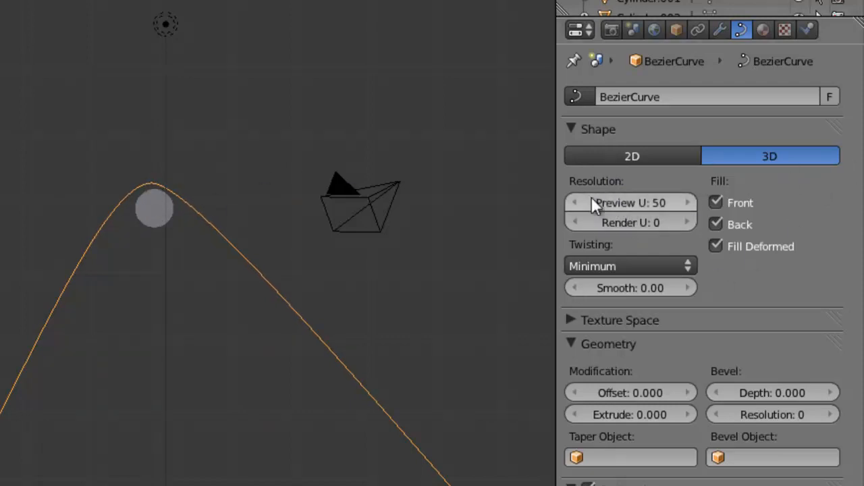
drag(591, 202, 791, 193)
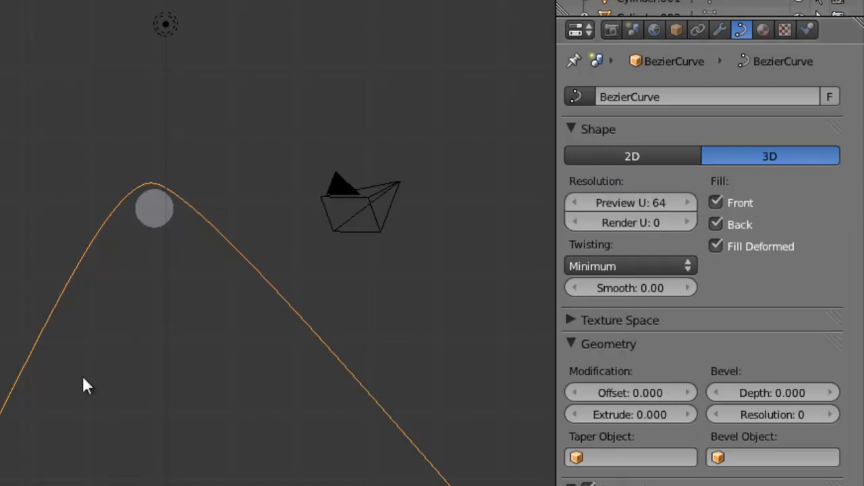
scroll(83, 378, down, 4)
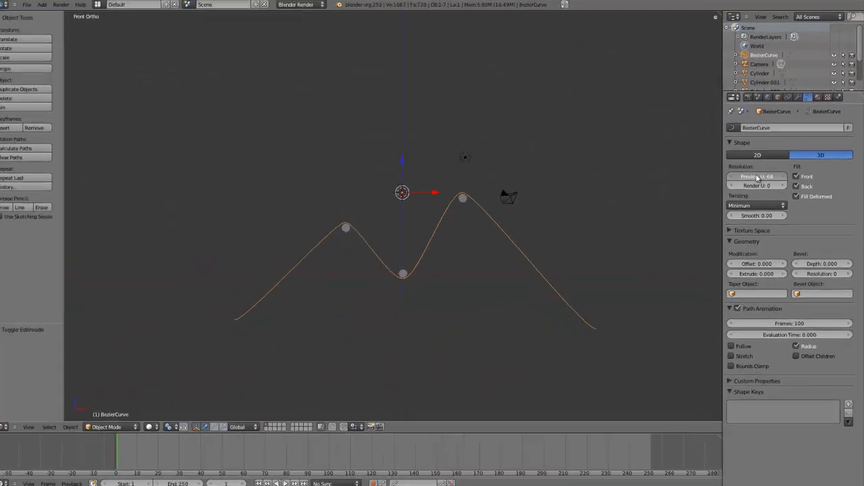
scroll(440, 208, up, 5)
scroll(440, 207, down, 2)
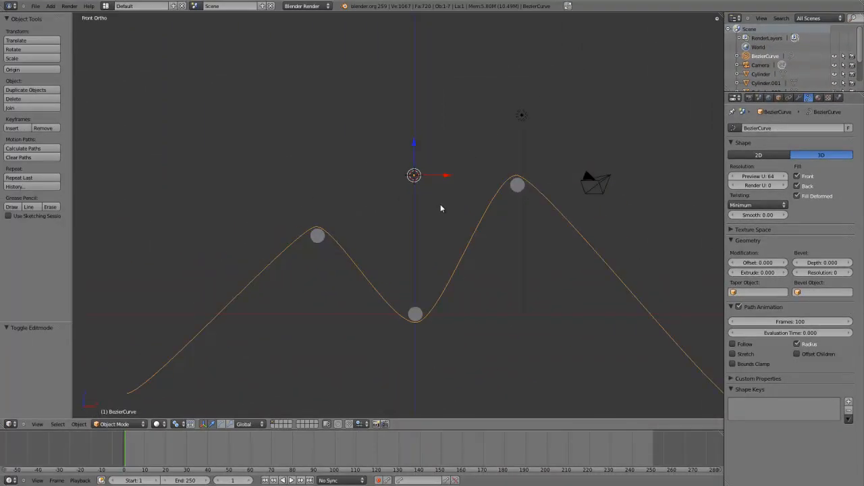
In top view, move the curve about -10.515 on Y so it runs through the middle of the rollers
middle_drag(439, 182, 400, 250)
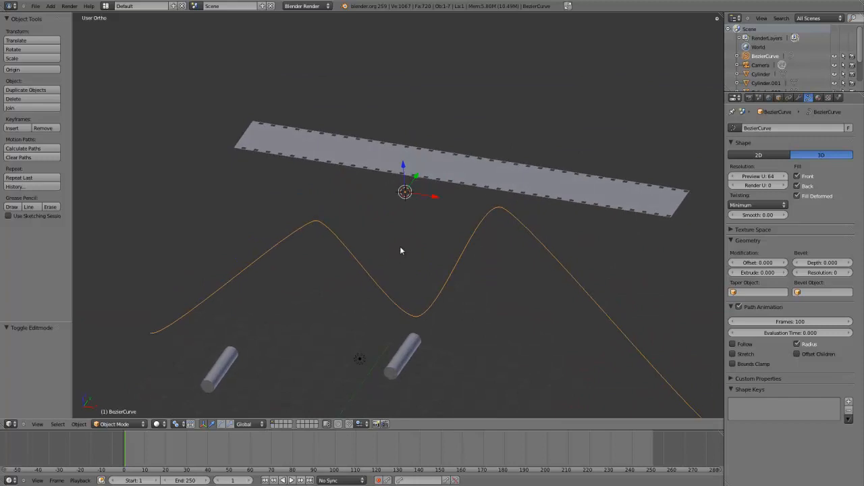
middle_drag(460, 293, 436, 301)
key(KP_7)
scroll(436, 301, down, 3)
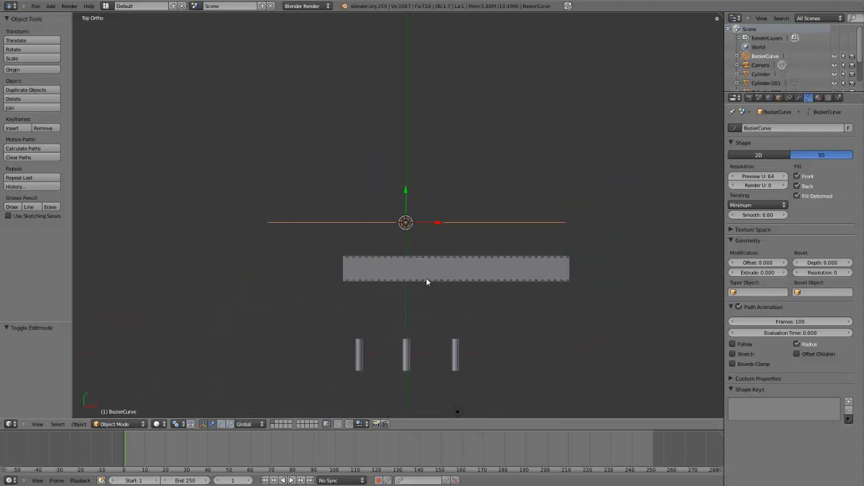
drag(405, 194, 410, 322)
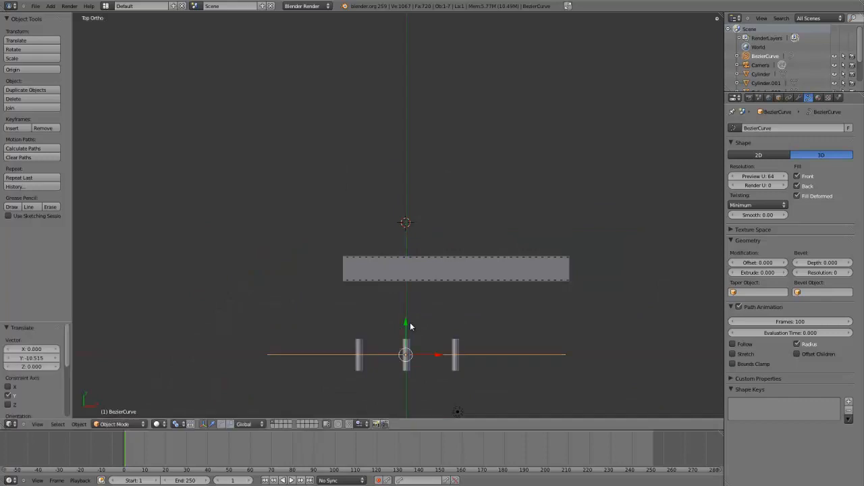
Move the film strip about -6.8 on Y to line it up with the curve, and about -2.79 on X
right_click(417, 275)
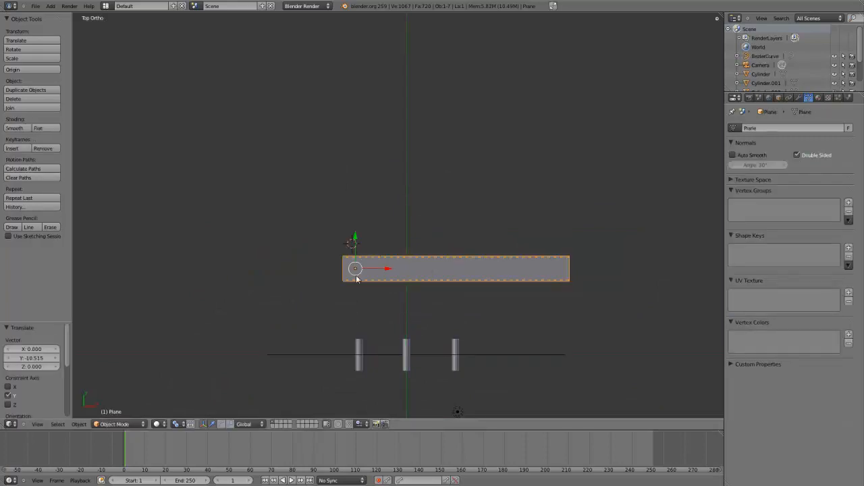
drag(355, 256, 356, 324)
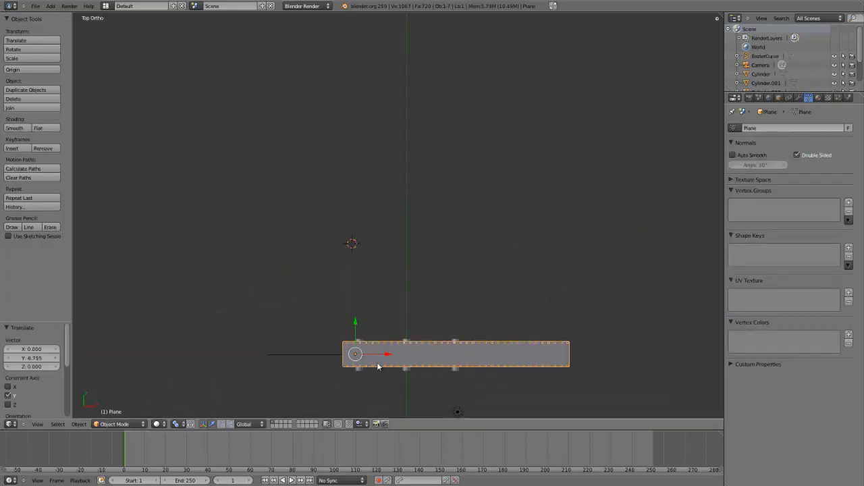
drag(387, 354, 353, 357)
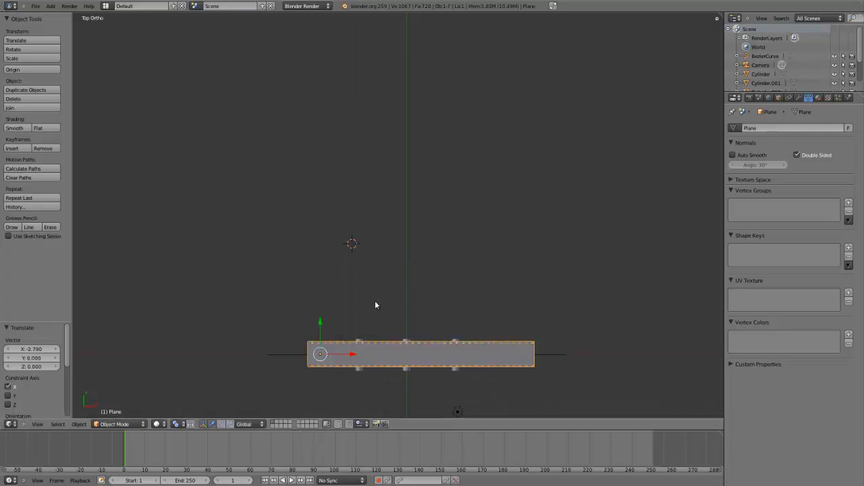
Collapse the film strip's Array modifier settings and add a Curve modifier with X as deformation axis
middle_drag(376, 303, 408, 185)
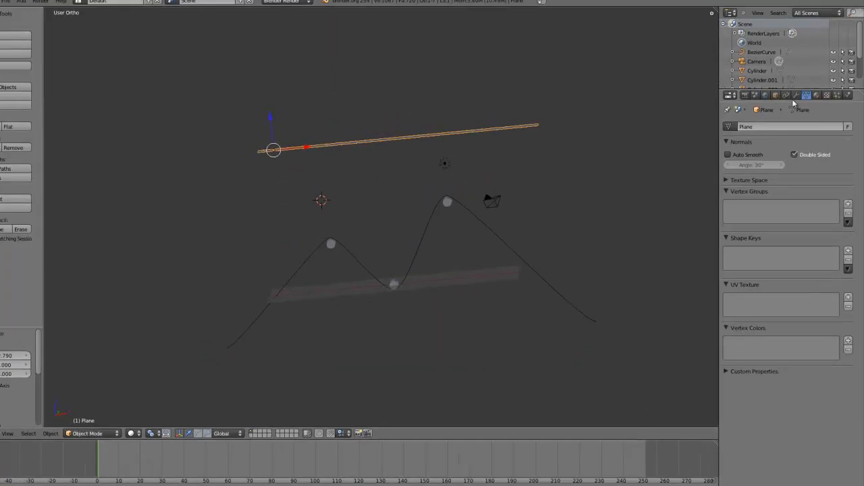
click(795, 96)
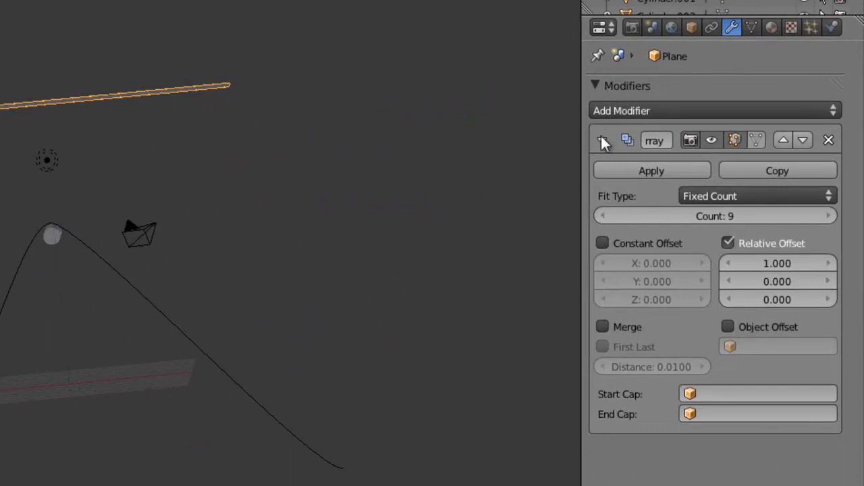
click(603, 140)
click(623, 111)
click(626, 187)
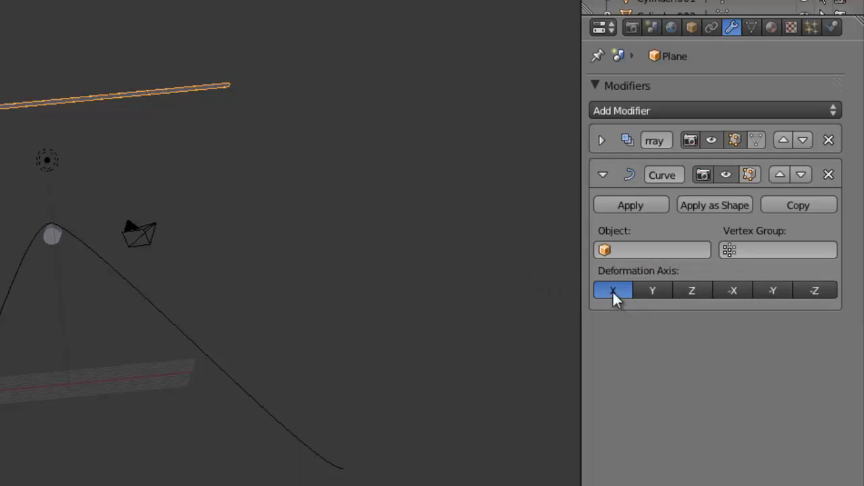
scroll(550, 305, up, 2)
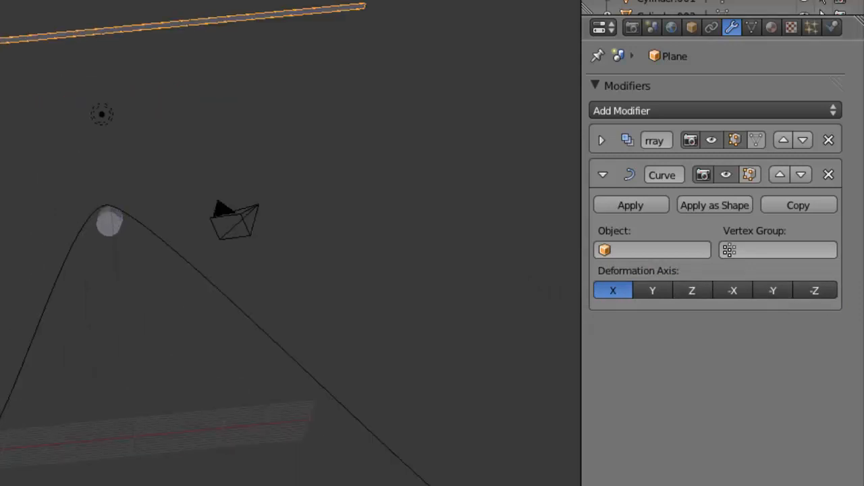
Assign the Bezier curve as the deforming object of the film strip's Curve modifier
scroll(550, 305, down, 3)
scroll(550, 305, up, 2)
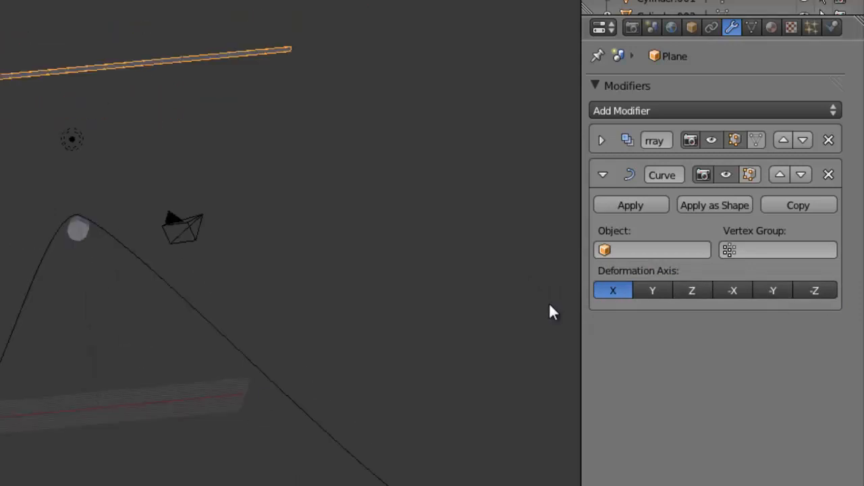
click(628, 251)
click(635, 277)
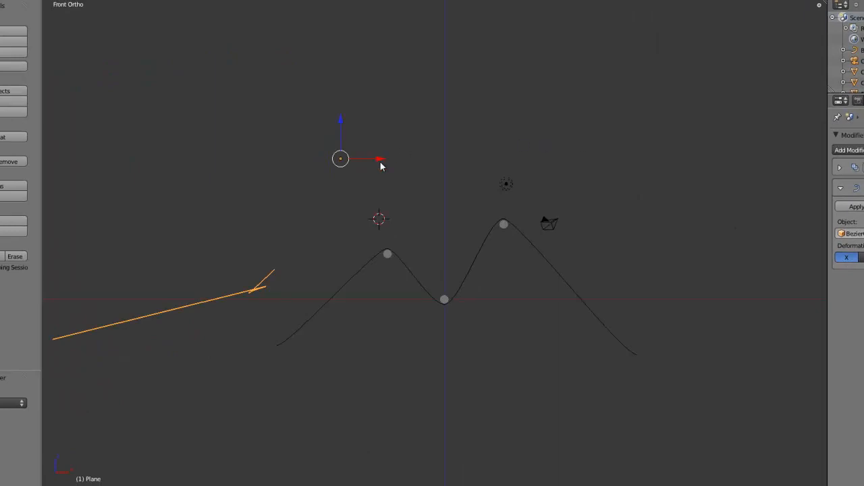
In front view, move the film strip along X and down on Z so it follows the Bezier curve over the rollers
drag(381, 166, 540, 150)
scroll(523, 115, up, 1)
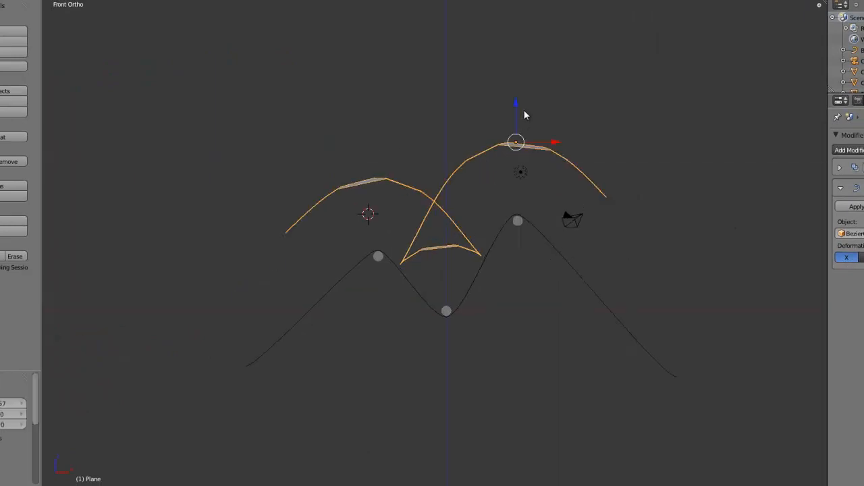
drag(515, 106, 515, 173)
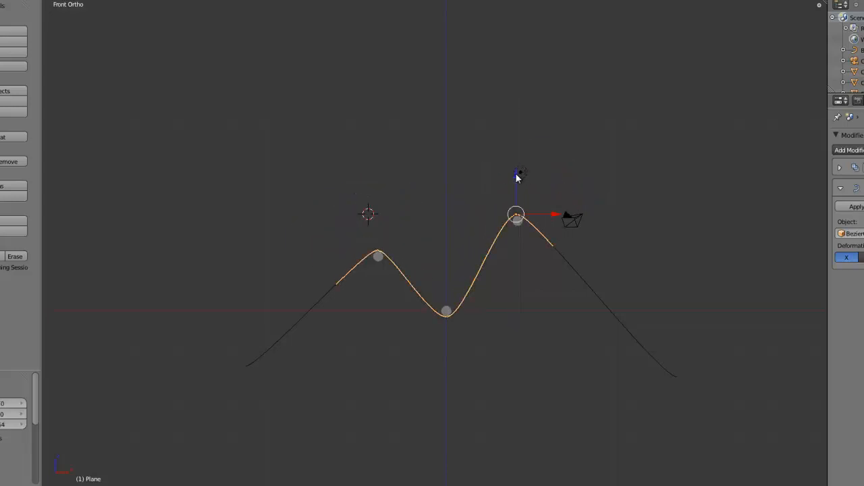
scroll(515, 172, up, 2)
middle_drag(515, 173, 643, 200)
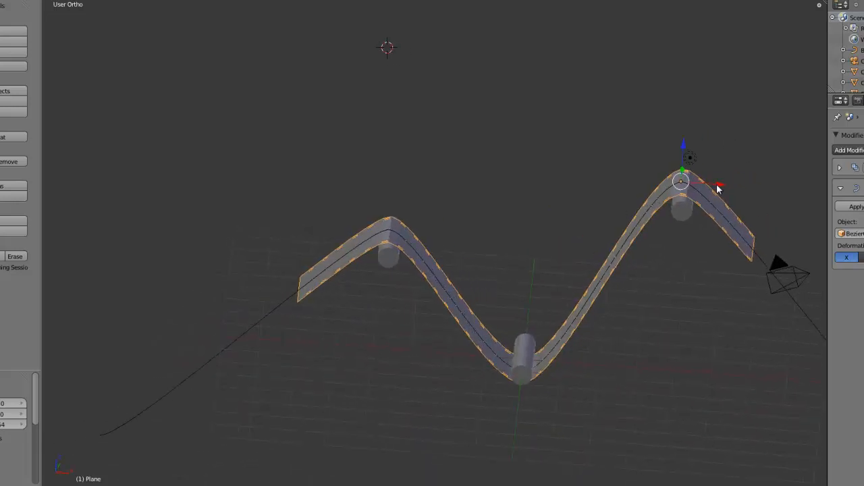
mouse_move(719, 189)
mouse_down()
mouse_move(678, 191)
mouse_move(790, 199)
mouse_move(665, 198)
mouse_move(774, 191)
mouse_move(741, 187)
mouse_move(733, 187)
mouse_move(814, 199)
mouse_move(726, 192)
mouse_up()
Expand the film strip's Array modifier and raise its count so the strip extends past the curve's far end
click(839, 169)
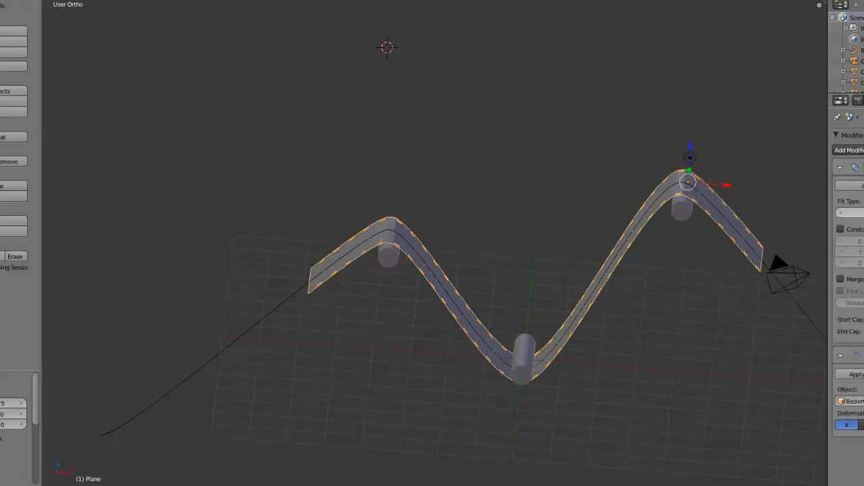
click(862, 213)
click(862, 212)
click(862, 213)
scroll(637, 246, down, 4)
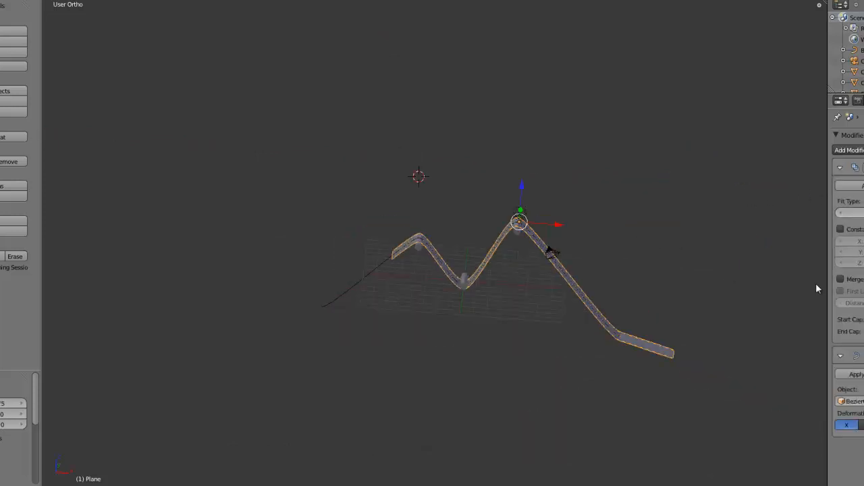
scroll(568, 222, up, 6)
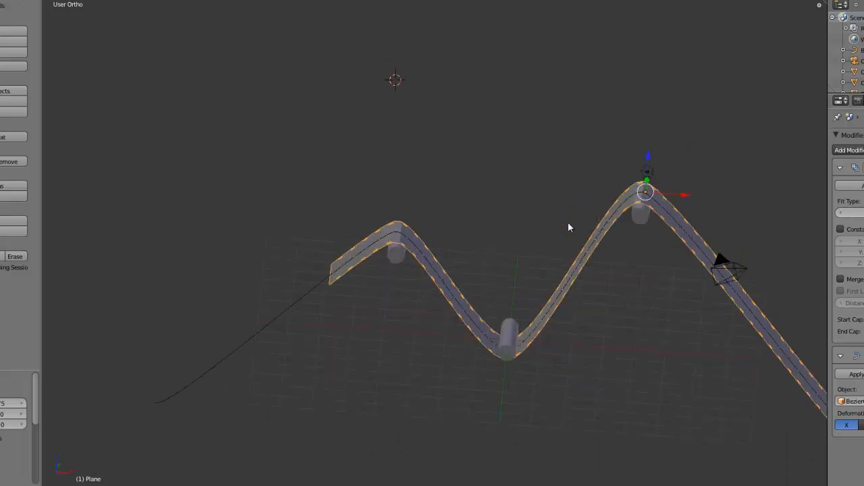
Insert a Location keyframe for the film strip at frame 1
shift+middle_drag(549, 224, 426, 255)
scroll(562, 248, down, 3)
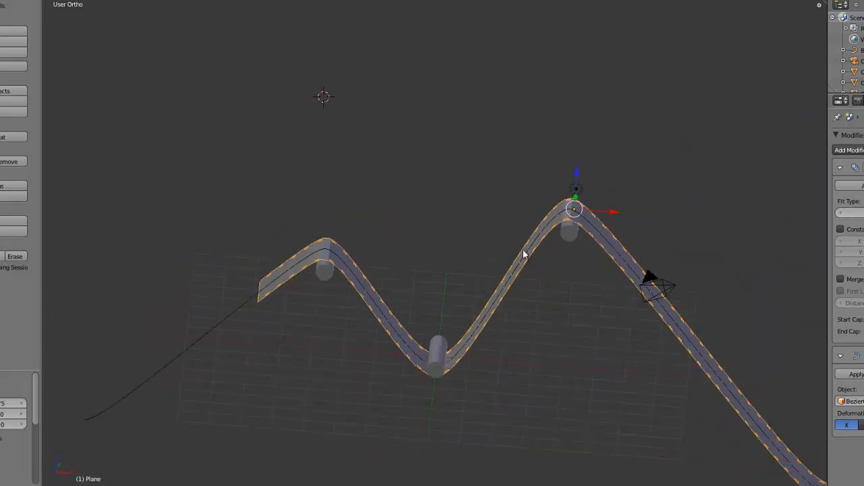
scroll(523, 254, up, 1)
key(i)
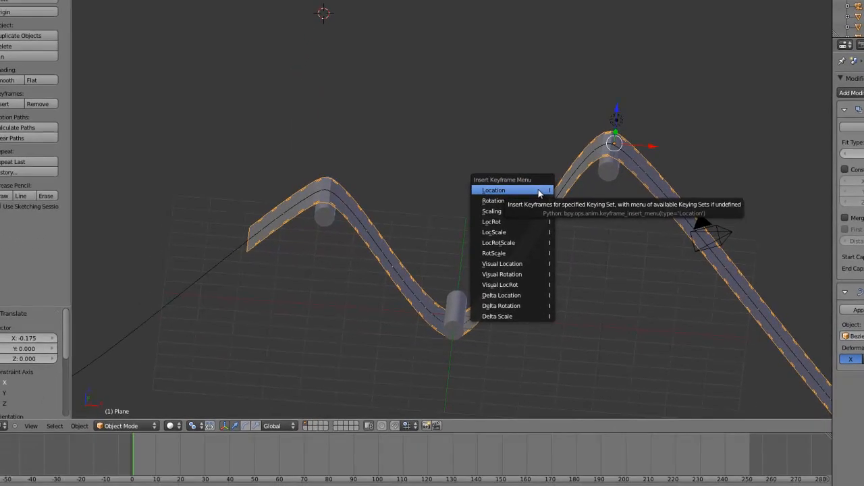
click(540, 194)
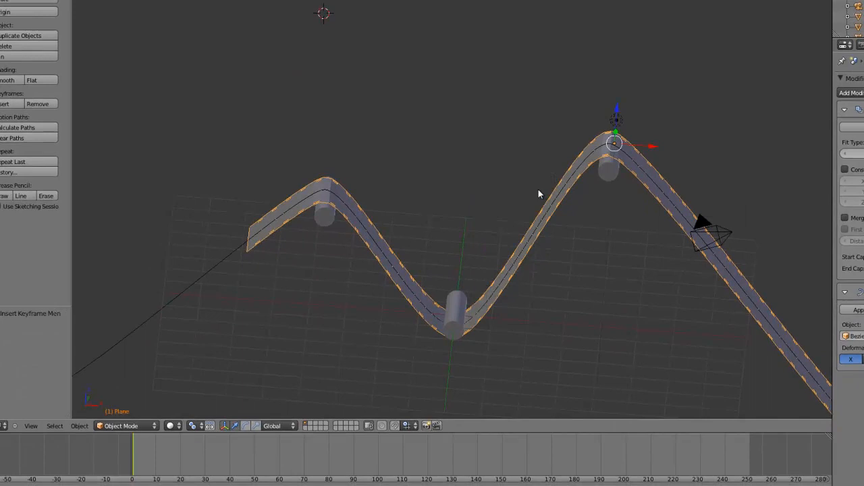
At frame 20, move the film strip about -6.948 on X and insert a Location keyframe
click(180, 458)
drag(654, 146, 418, 125)
key(i)
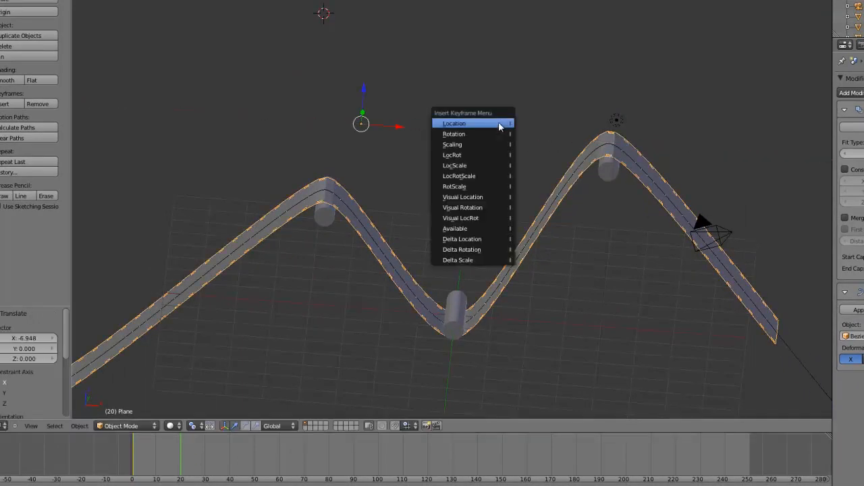
click(499, 121)
Go back to frame 0, deselect everything and play the strip's animation
click(144, 454)
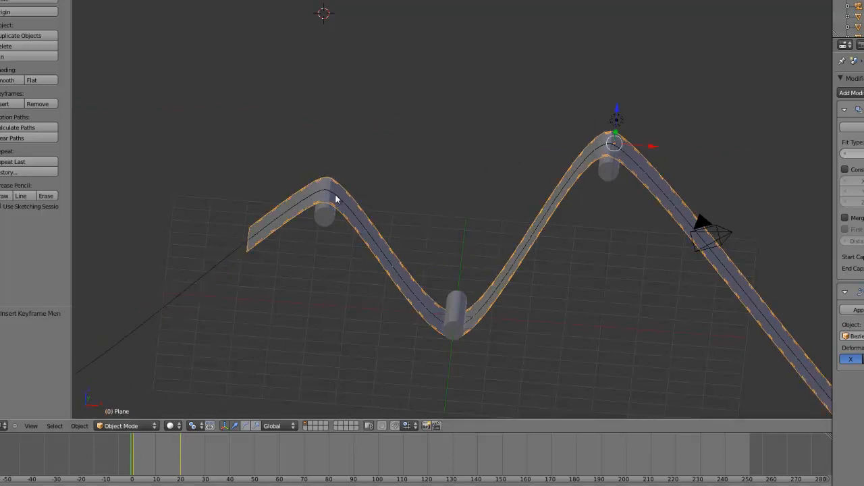
key(a)
key(alt+a)
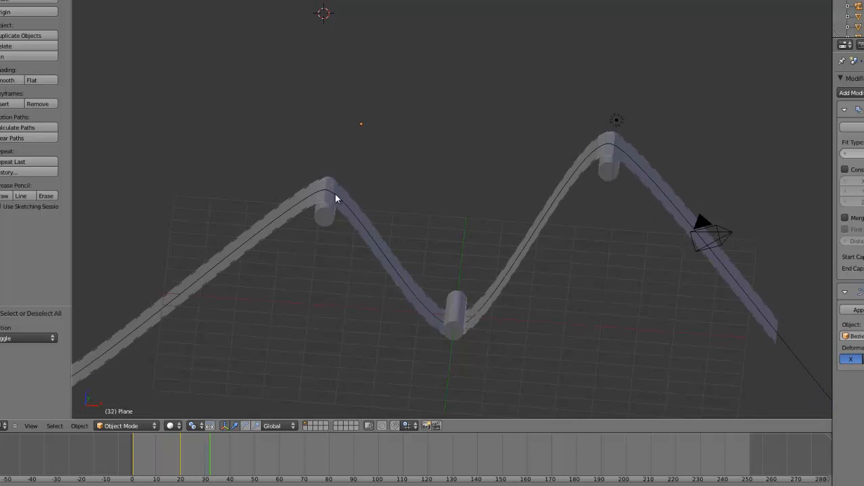
Examine up close and from several angles how the film strip bends over the first roller
scroll(334, 203, up, 4)
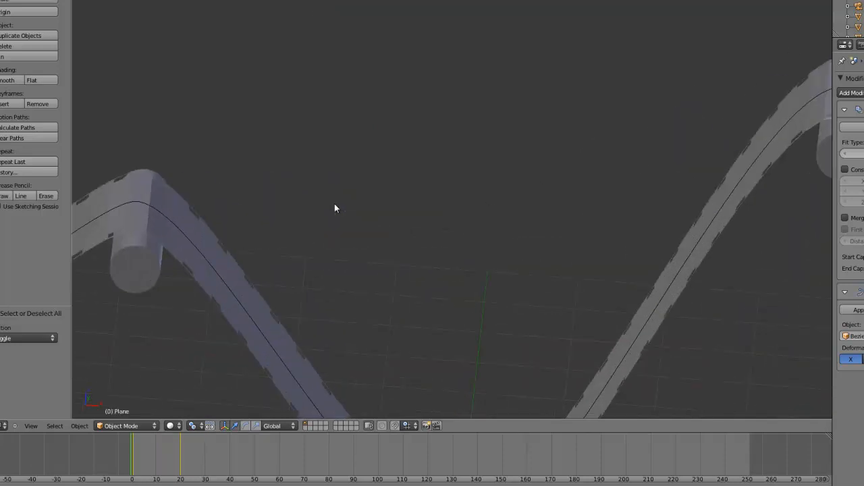
scroll(392, 216, up, 3)
shift+middle_drag(412, 187, 673, 109)
scroll(457, 109, down, 1)
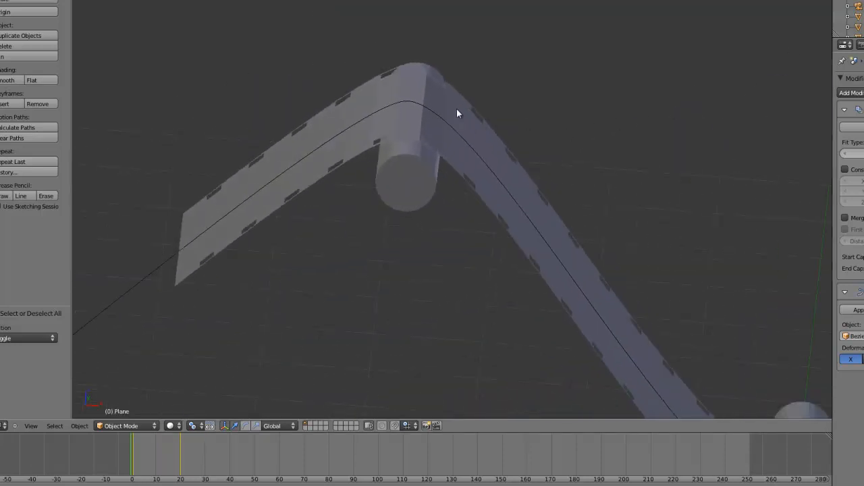
middle_drag(456, 109, 464, 145)
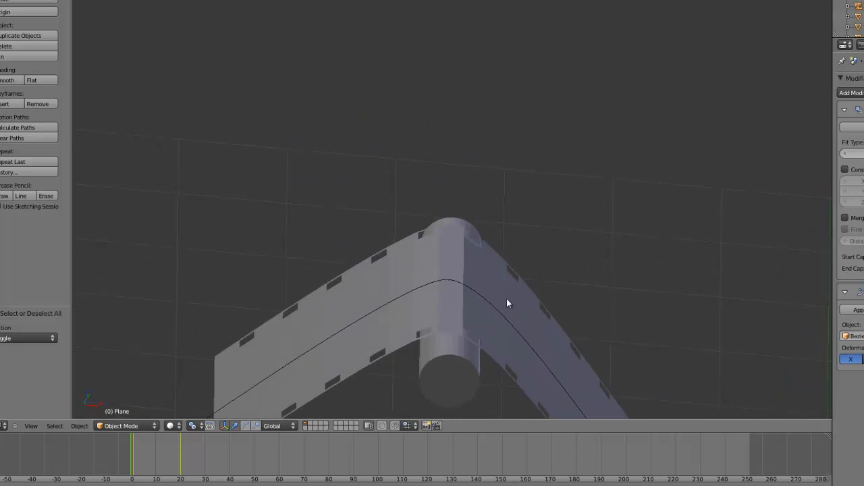
middle_drag(527, 329, 521, 297)
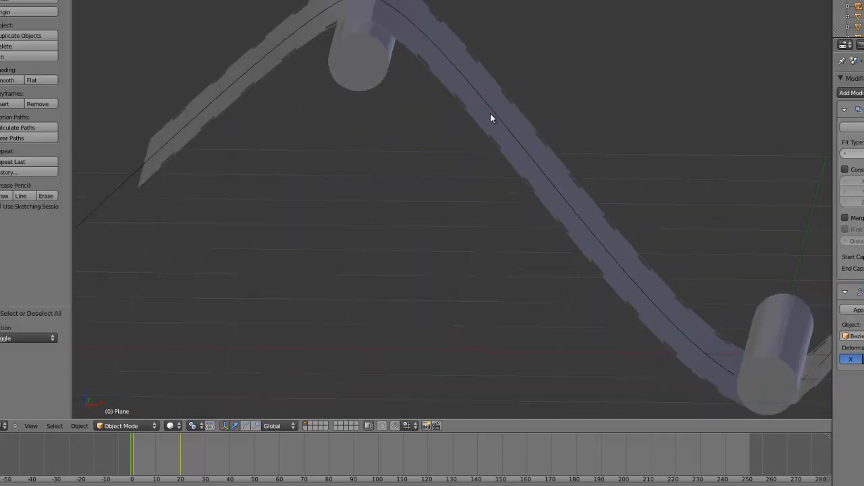
scroll(362, 16, up, 2)
shift+middle_drag(358, 2, 473, 214)
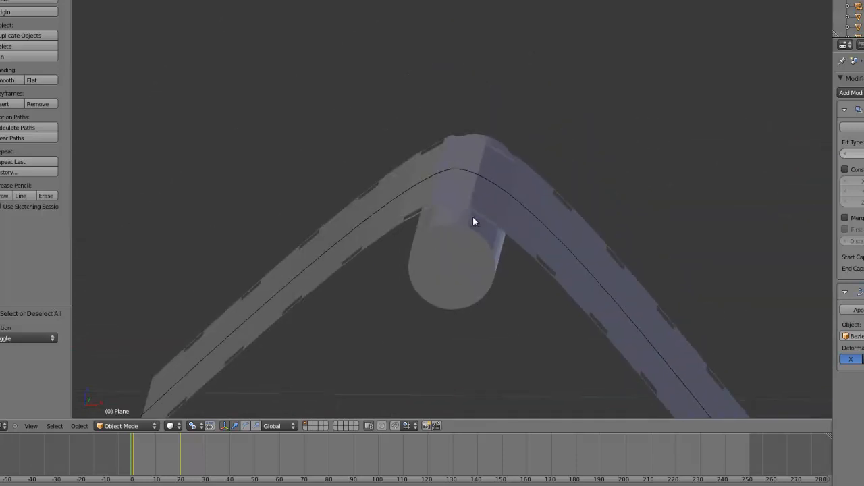
Select the Bezier curve and set its preview resolution U to 4
scroll(472, 213, up, 1)
right_click(472, 171)
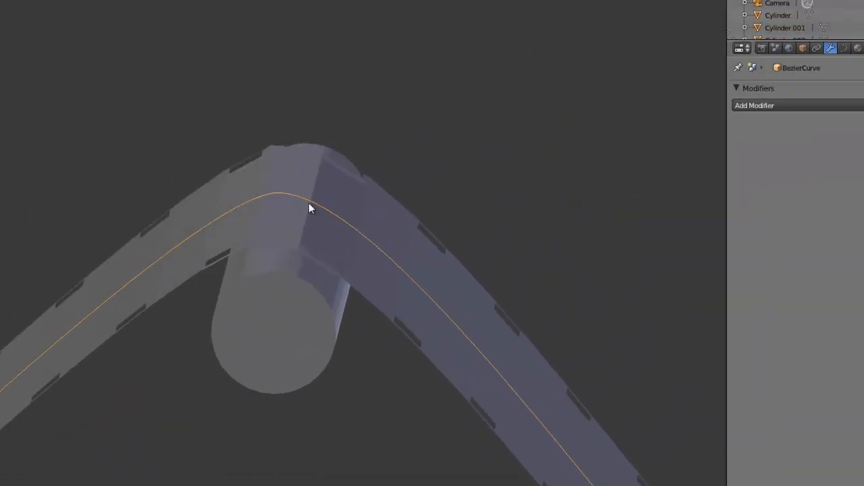
click(844, 48)
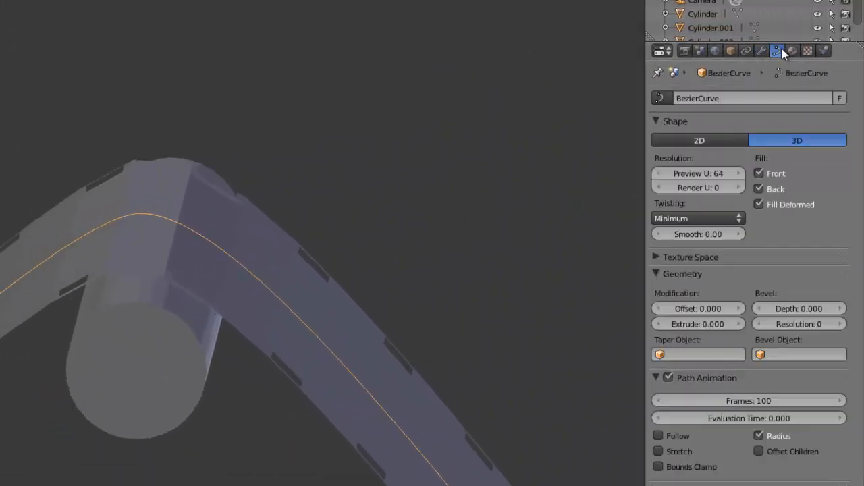
click(725, 173)
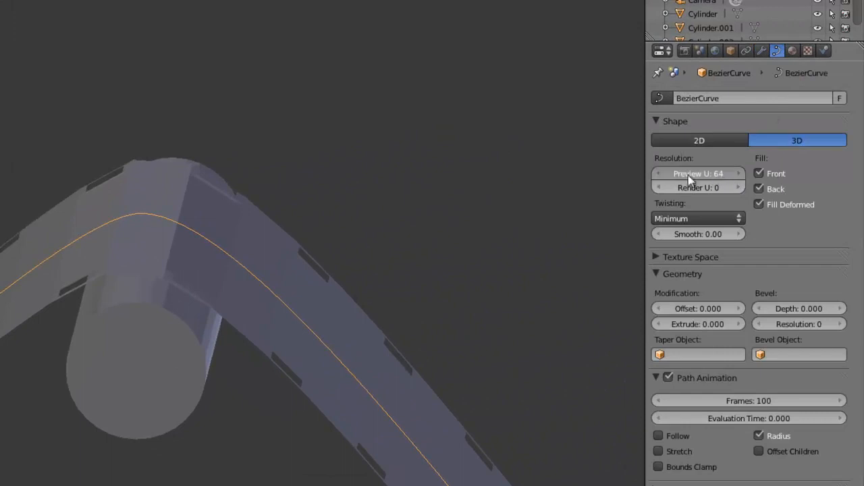
text(4)
key(Return)
Mark two corner points of the coarse curve with the 3D cursor, and set its preview resolution U to 64
drag(413, 172, 417, 172)
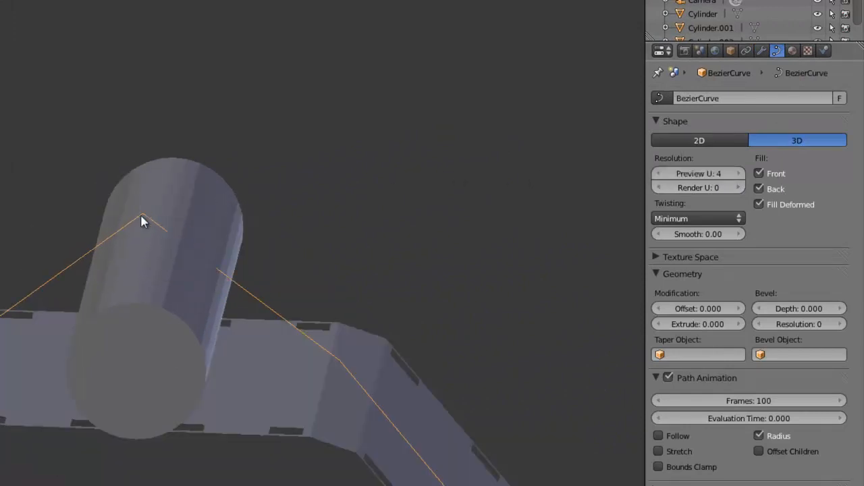
click(143, 213)
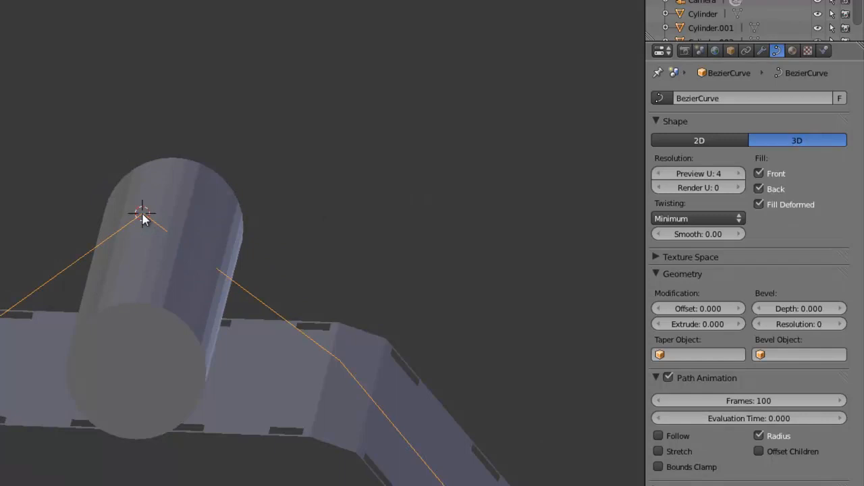
click(339, 361)
scroll(164, 390, down, 2)
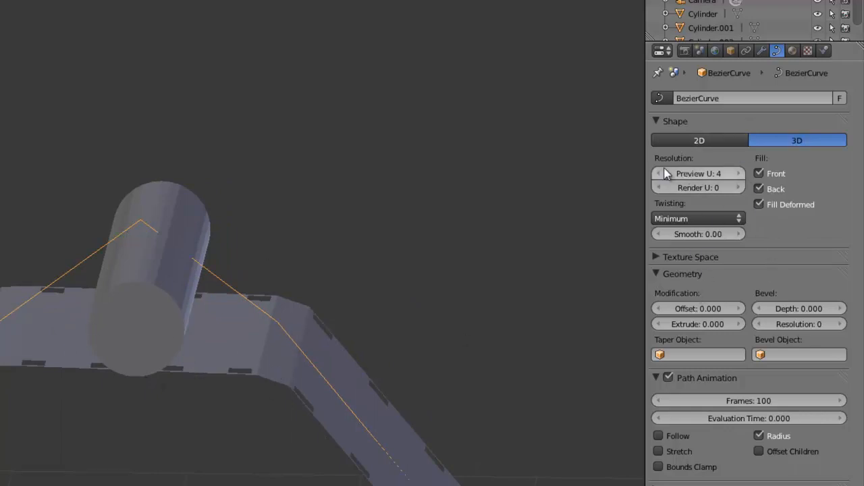
drag(680, 177, 859, 163)
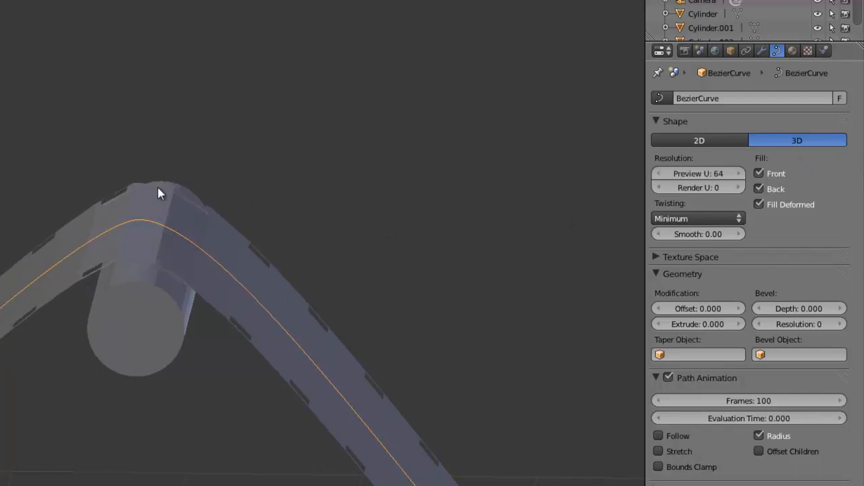
Examine the smoothness of the strip's bend over the first roller, up close and from a distance
scroll(154, 194, up, 2)
middle_drag(152, 195, 162, 253)
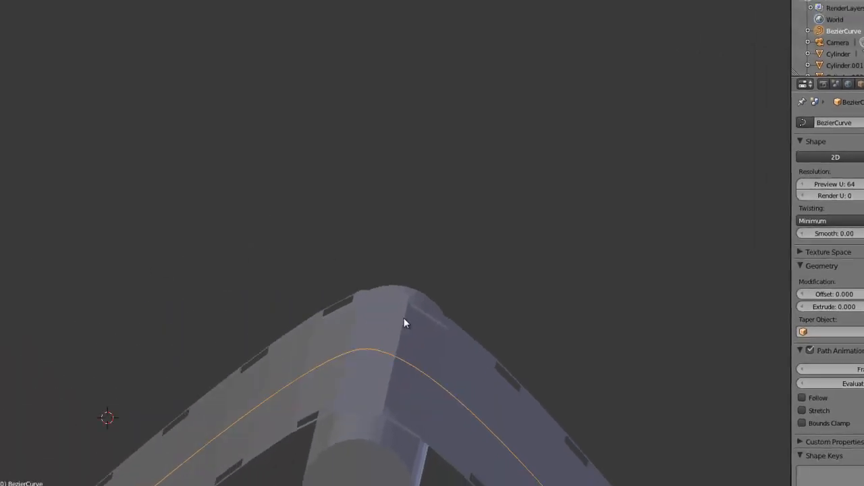
scroll(153, 343, down, 2)
scroll(472, 273, down, 3)
scroll(463, 303, up, 6)
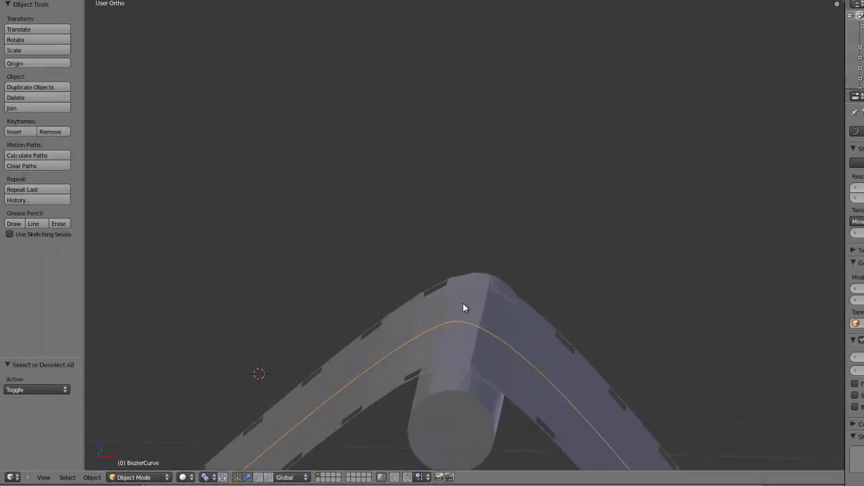
scroll(463, 306, down, 3)
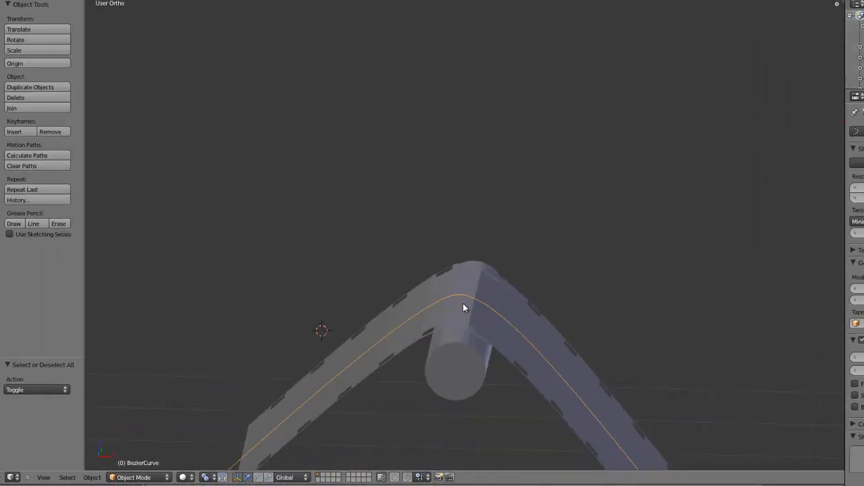
scroll(463, 305, down, 2)
scroll(503, 311, down, 3)
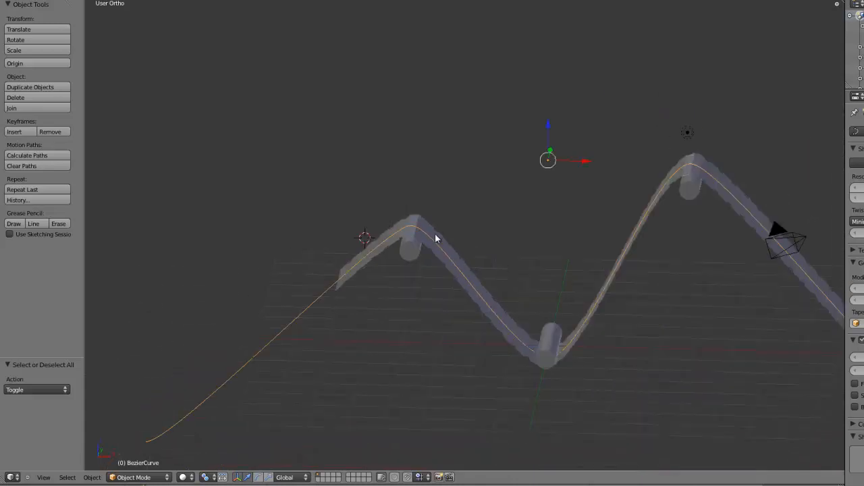
Select the film strip, inspect its mesh divisions up close in Edit Mode and return to Object Mode
right_click(436, 235)
key(Tab)
key(KP_Decimal)
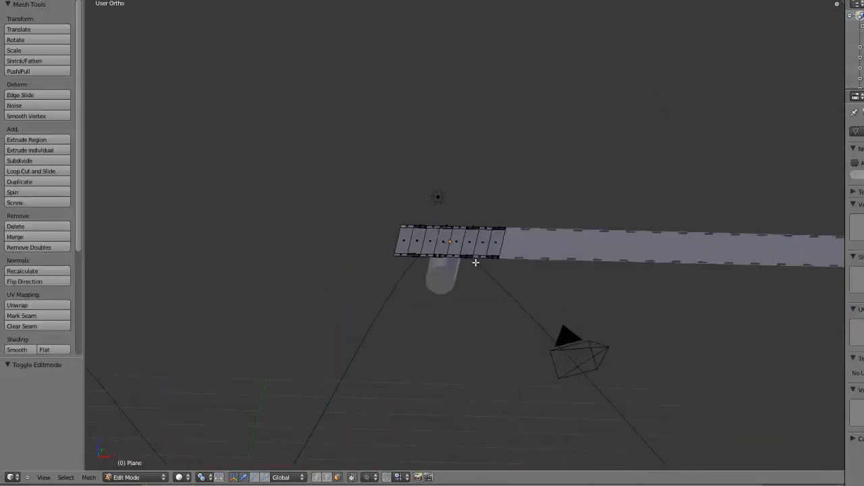
scroll(471, 263, up, 5)
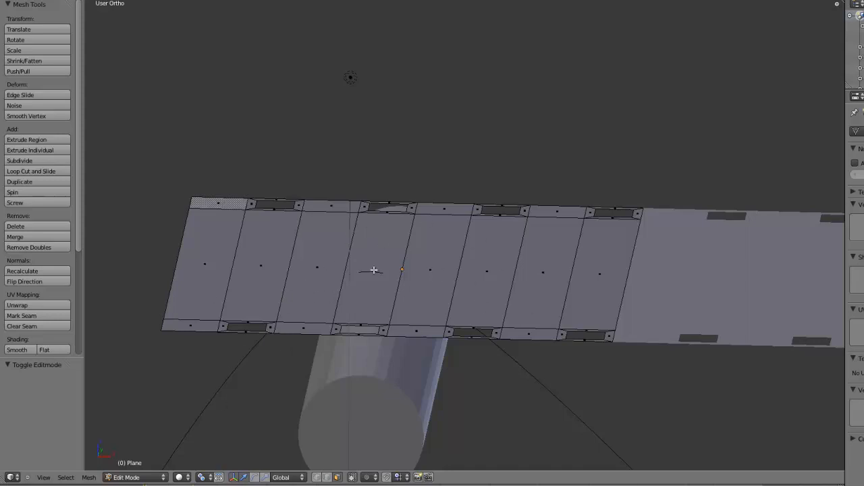
scroll(476, 251, down, 2)
middle_drag(438, 246, 477, 293)
key(Tab)
Show the film strip's modifiers and collapse the Array and Curve modifier settings
scroll(446, 286, down, 3)
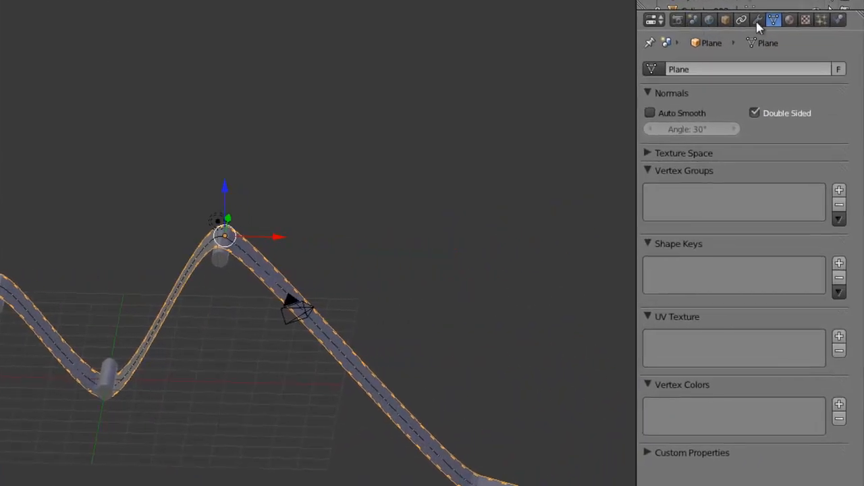
click(757, 20)
click(653, 110)
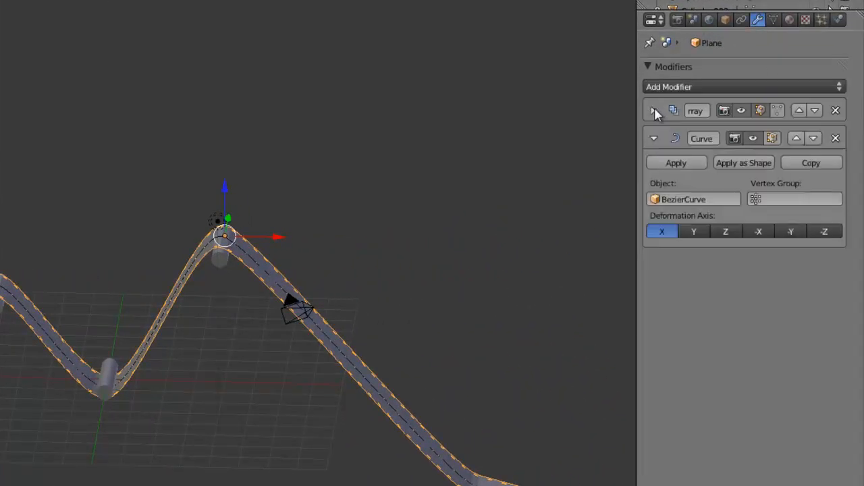
click(654, 138)
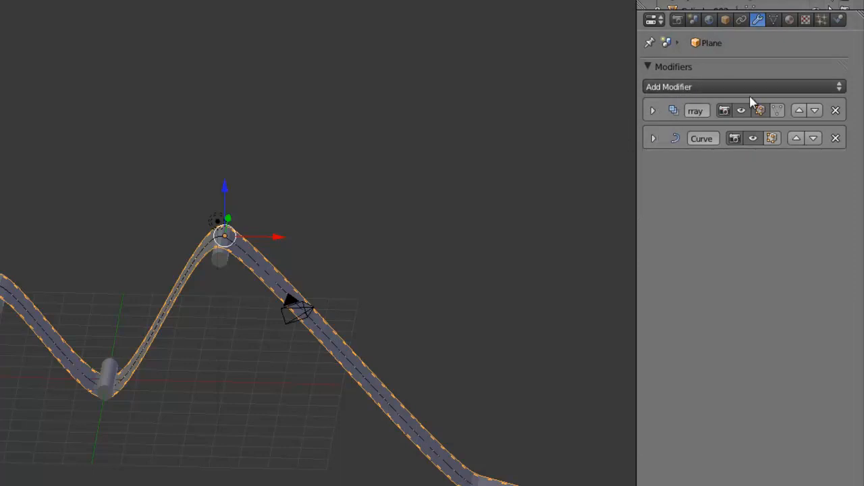
Add a Subdivision Surface modifier to the film strip and move it above the Array and Curve modifiers in the stack
click(743, 87)
click(584, 293)
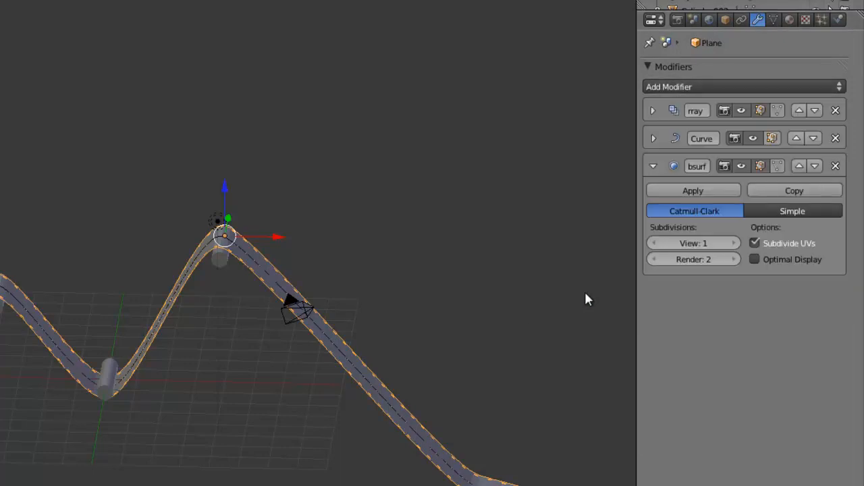
scroll(235, 280, up, 6)
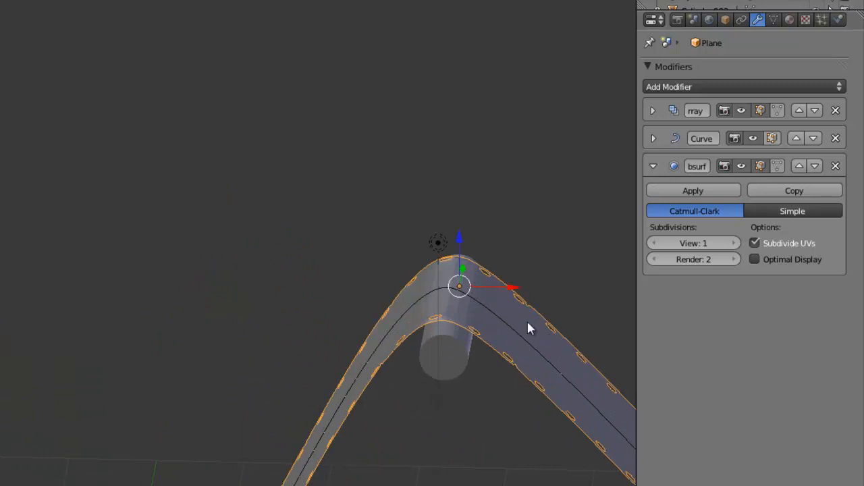
click(801, 165)
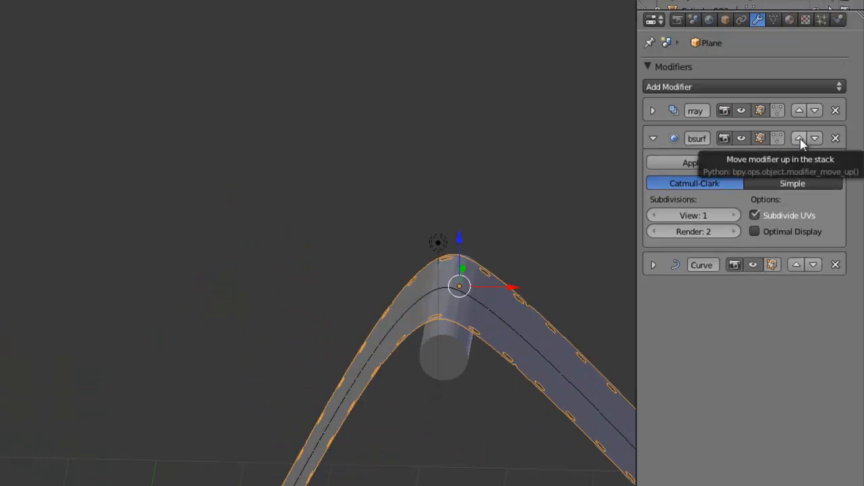
click(800, 138)
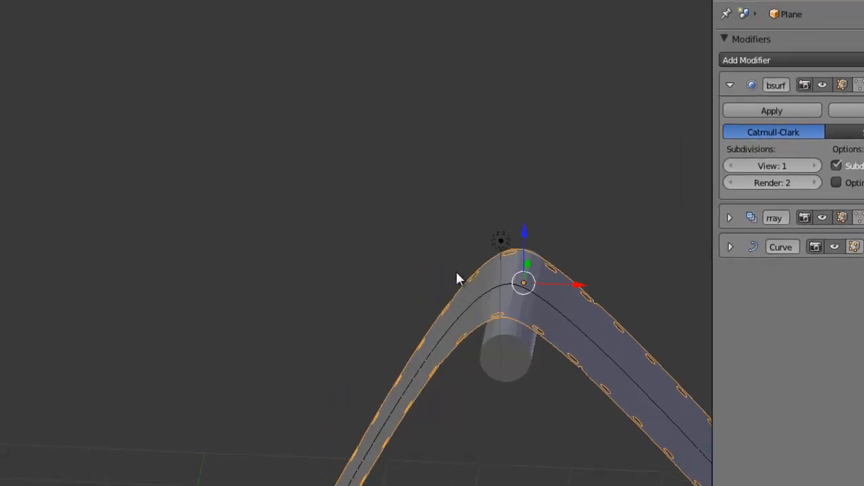
Set the Subdivision Surface type to Simple and examine the sprocket holes and the bend over the roller up close
middle_drag(456, 272, 606, 192)
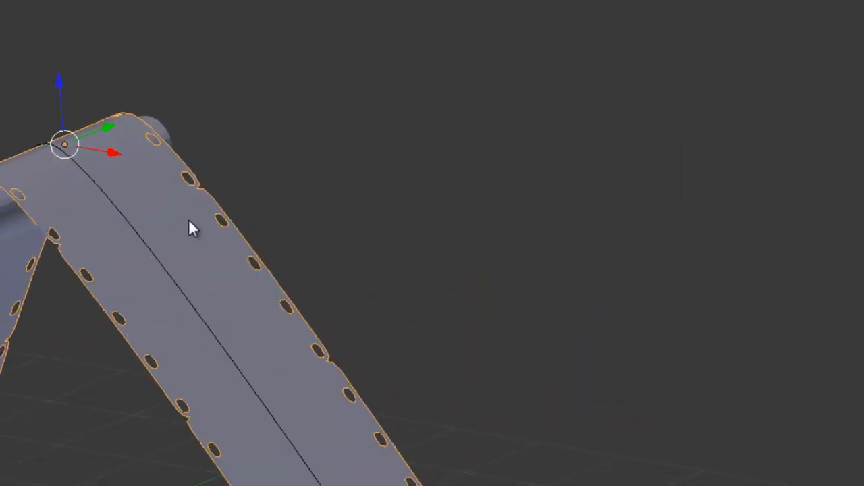
click(794, 147)
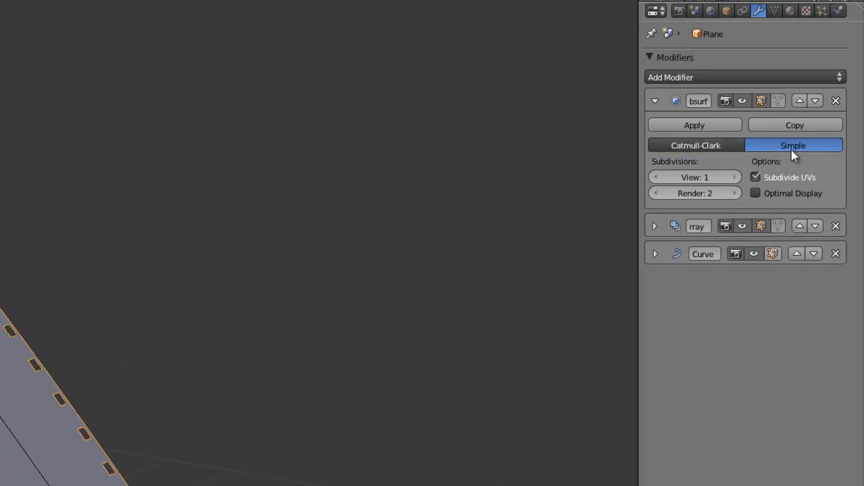
scroll(65, 397, up, 5)
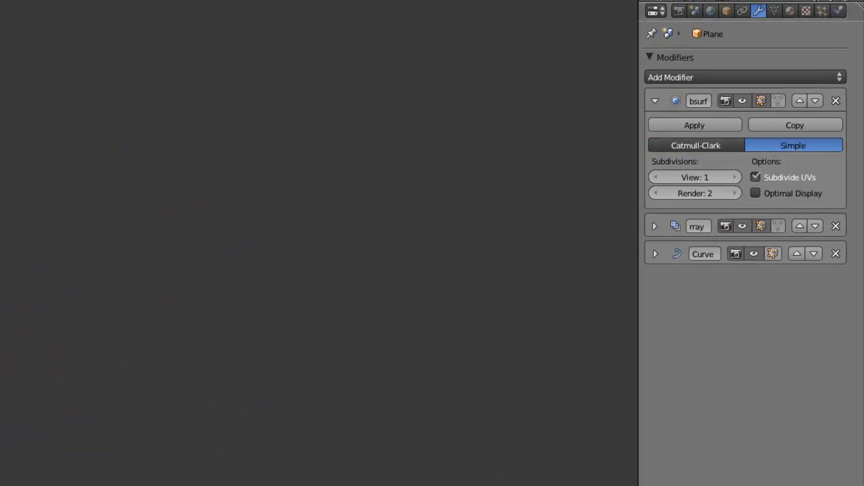
shift+middle_drag(3, 276, 331, 273)
scroll(6, 324, down, 3)
middle_drag(6, 318, 55, 356)
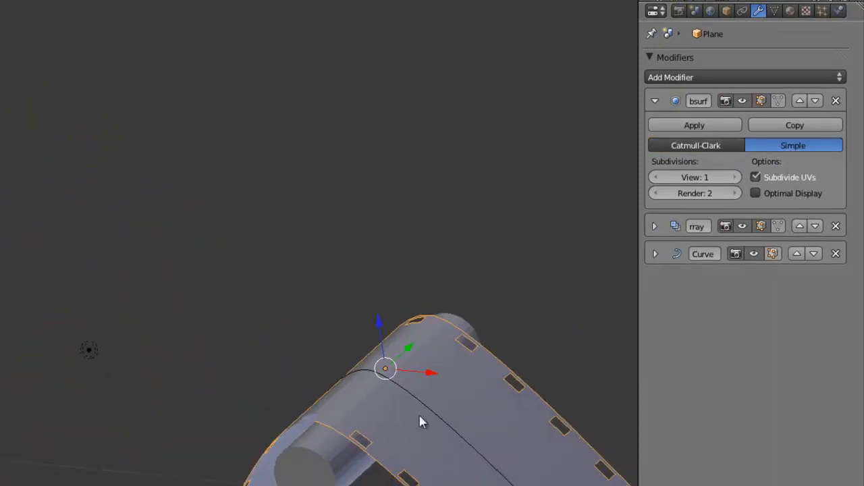
scroll(480, 416, up, 3)
shift+middle_drag(483, 418, 403, 379)
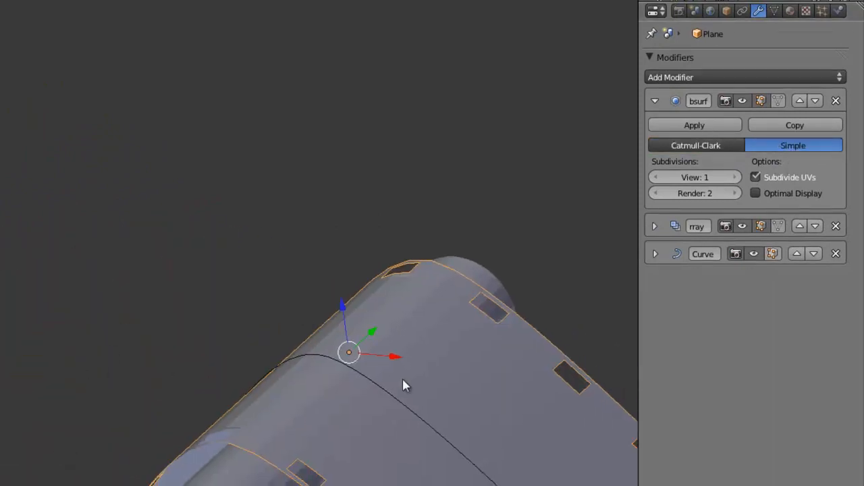
Set the Subdivision Surface view subdivisions to 2 and apply smooth shading to the film strip
click(656, 177)
click(736, 177)
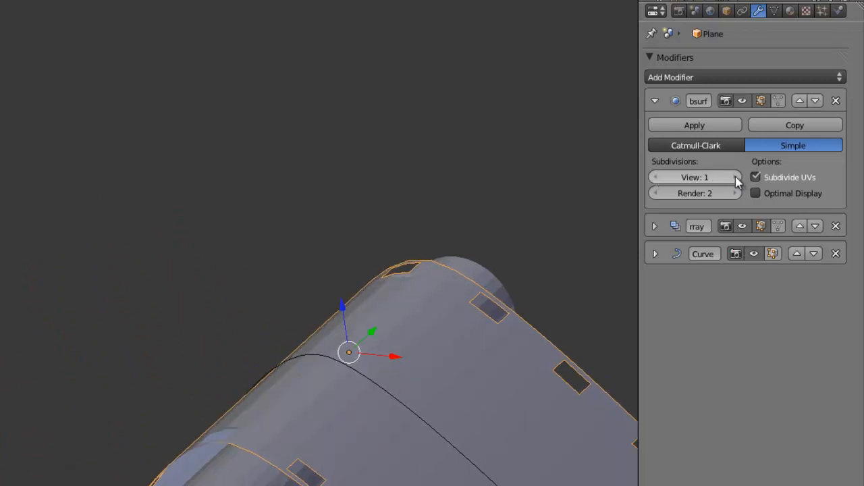
click(736, 177)
click(734, 177)
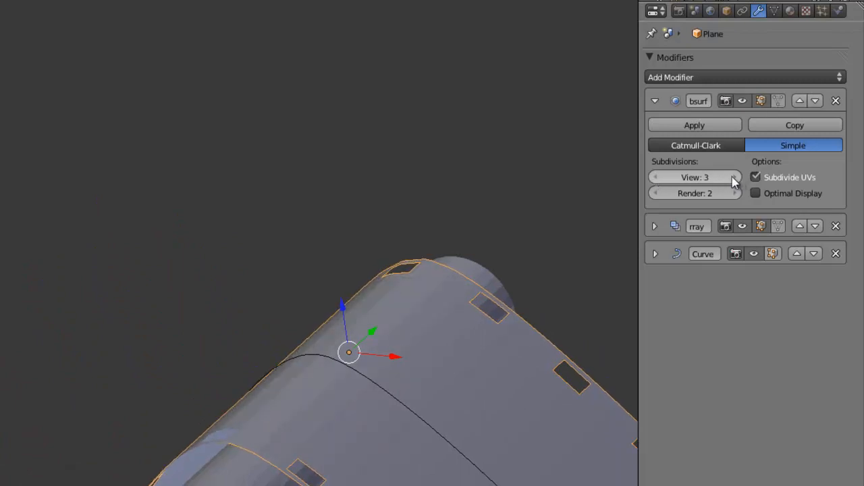
click(656, 177)
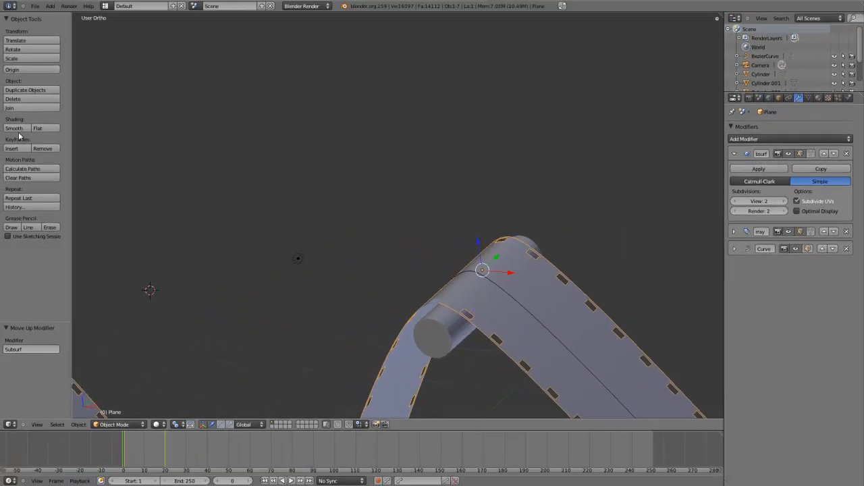
click(18, 129)
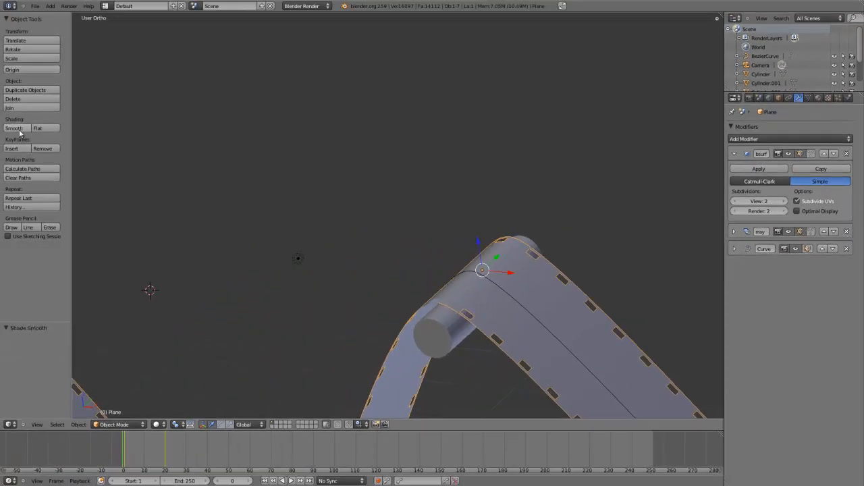
Look through the camera, move it to frame the strip and its rollers, and play the sliding animation briefly
scroll(446, 189, down, 6)
key(KP_0)
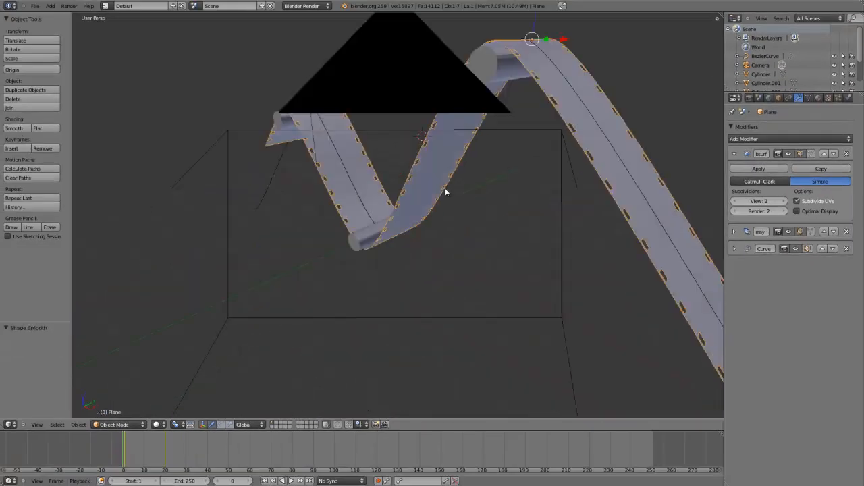
right_click(381, 124)
key(g)
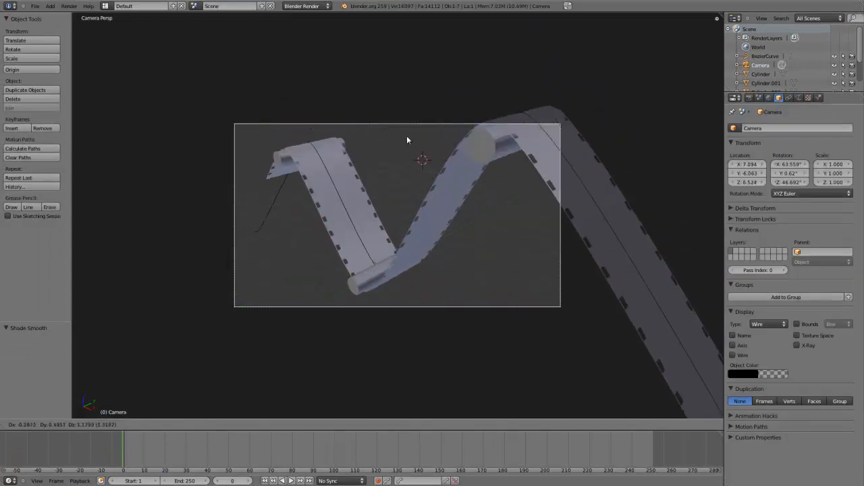
click(438, 118)
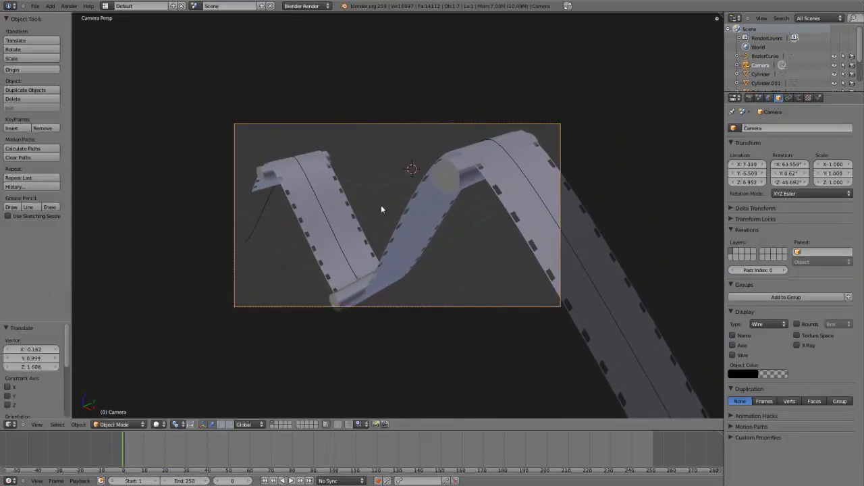
key(alt+a)
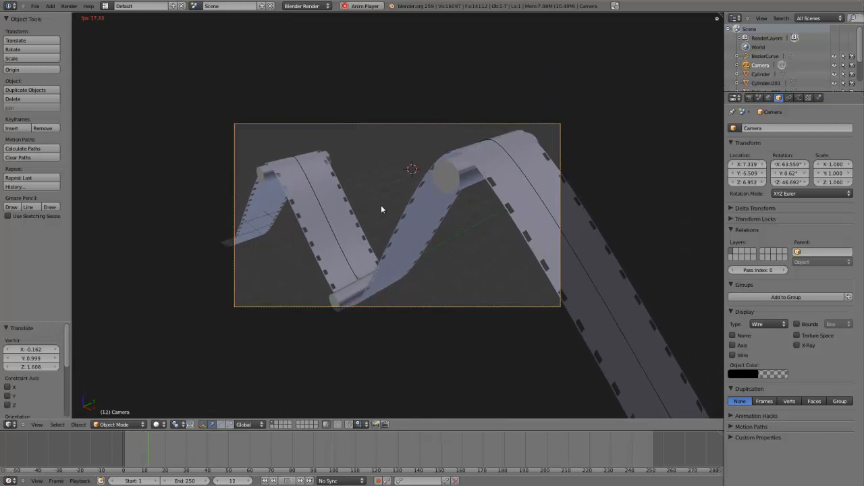
key(Escape)
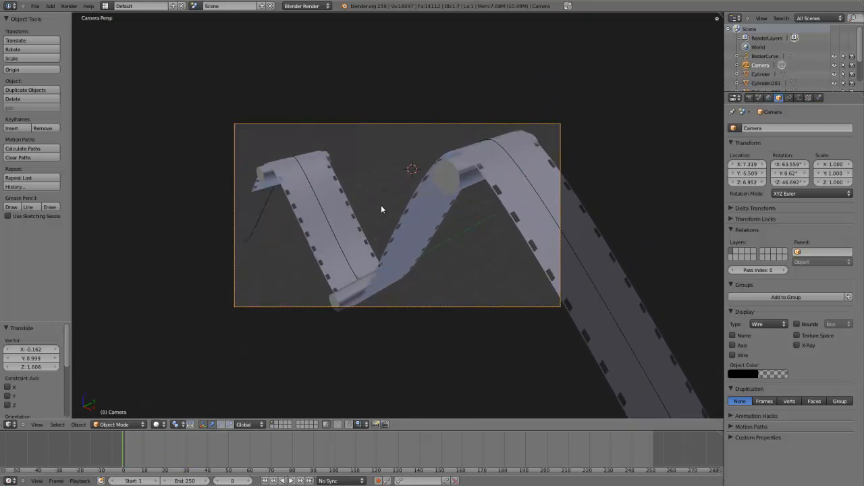
Leave the camera view, switch to an empty layer and reset the 3D cursor to the origin in front view
scroll(380, 204, down, 5)
key(KP_0)
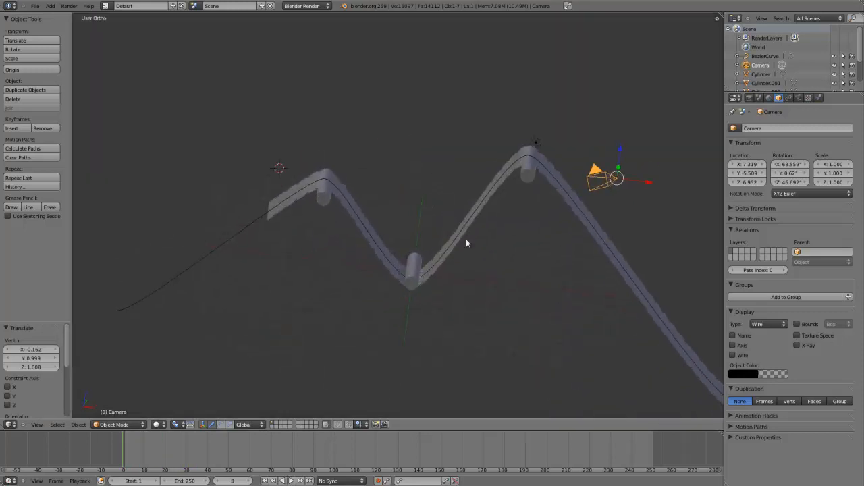
click(299, 424)
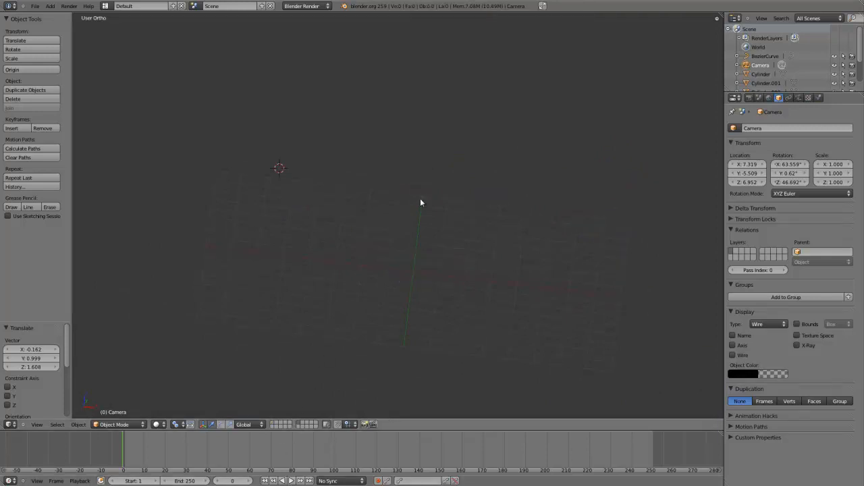
key(shift+c)
key(KP_1)
Add a cube at the origin and scale it up uniformly
key(shift+a)
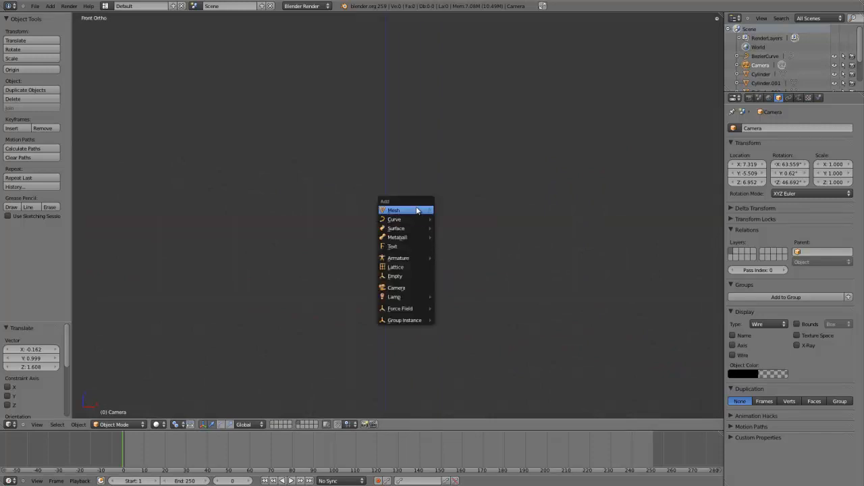
mouse_move(422, 205)
click(454, 220)
key(s)
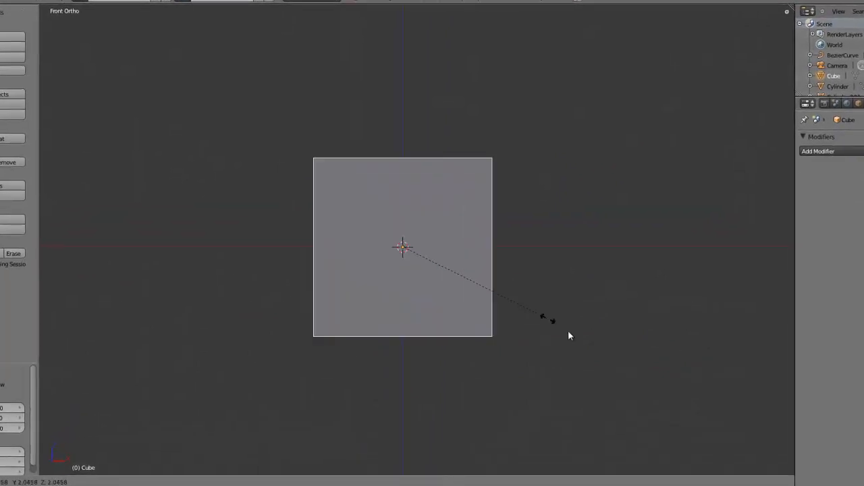
click(579, 320)
Duplicate the large cube and set the two cubes side by side along X with a gap between them
drag(436, 250, 652, 247)
key(shift+d)
right_click(246, 261)
middle_drag(613, 247, 319, 209)
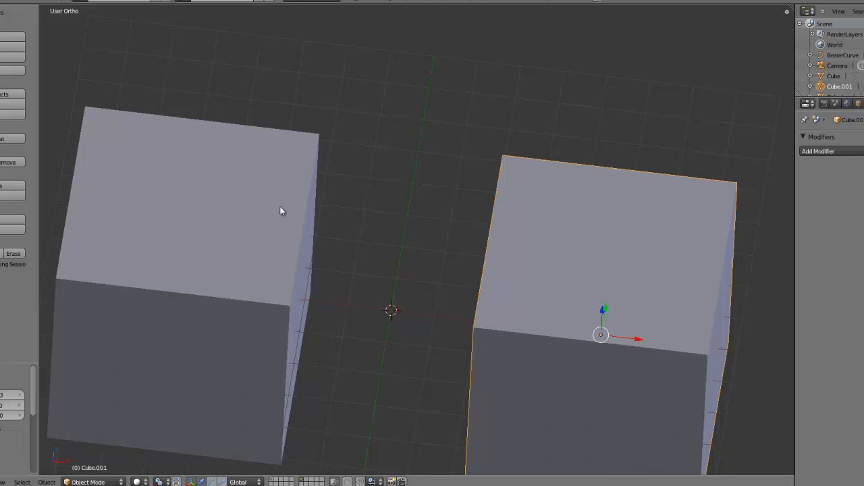
key(KP_1)
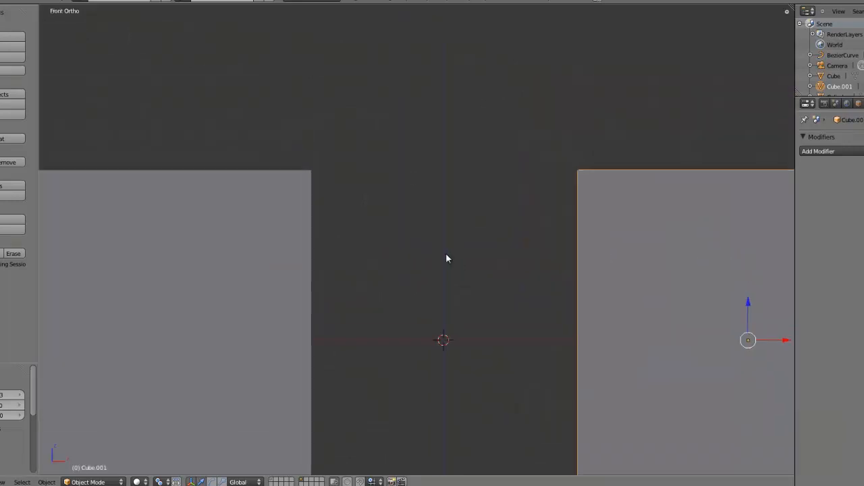
Add a Bezier curve and move its two end points onto the facing top corners of the two large cubes
key(shift+a)
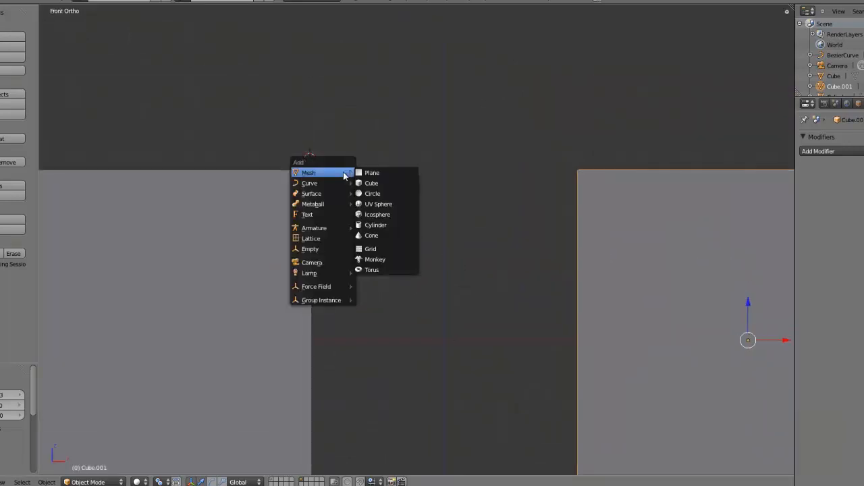
mouse_move(342, 183)
click(382, 186)
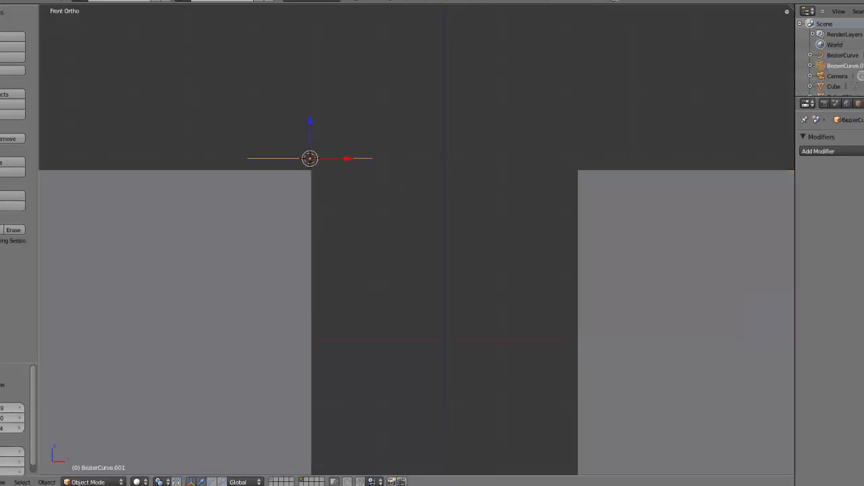
key(Tab)
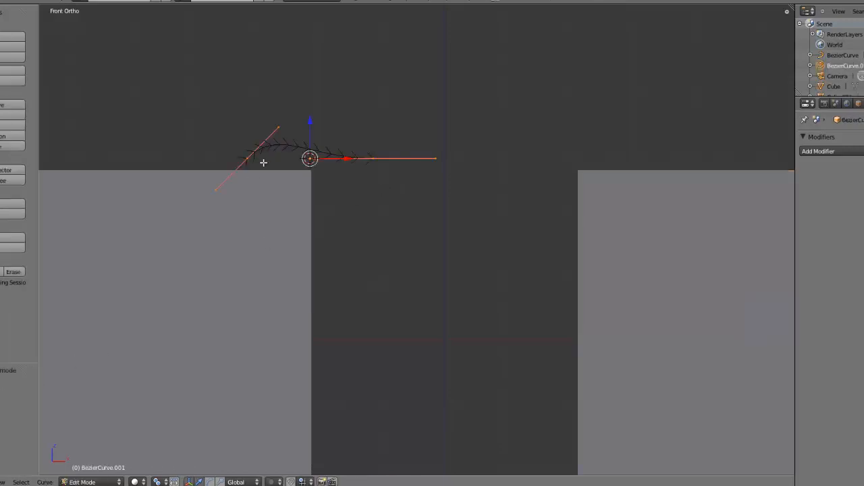
right_click(264, 162)
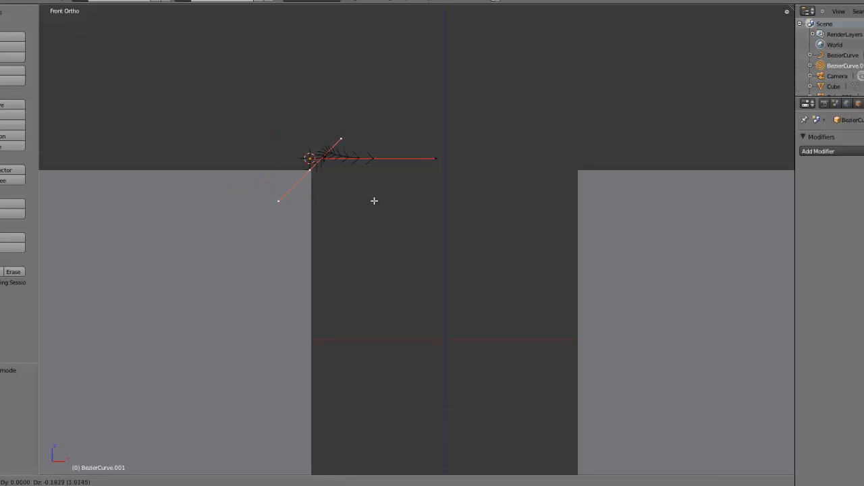
click(374, 201)
right_click(371, 159)
key(g)
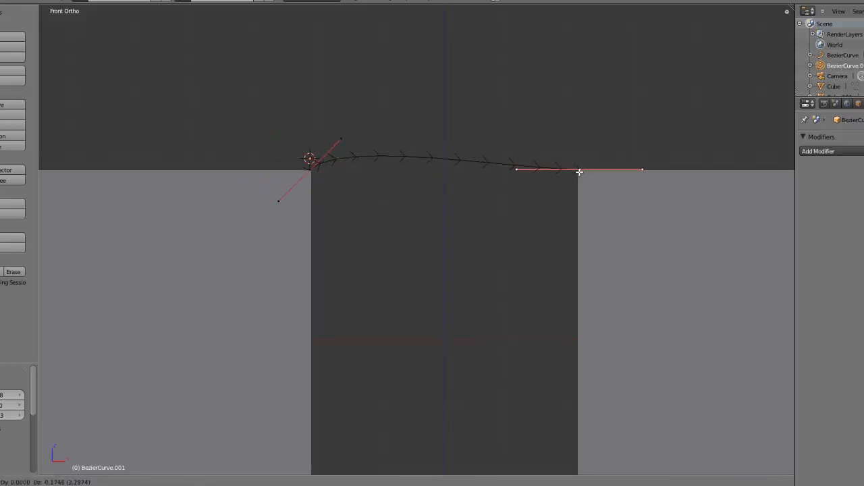
click(578, 171)
Pull the inner handles of both curve end points downward so the curve sags across the gap, and return to Object Mode
right_click(342, 146)
key(g)
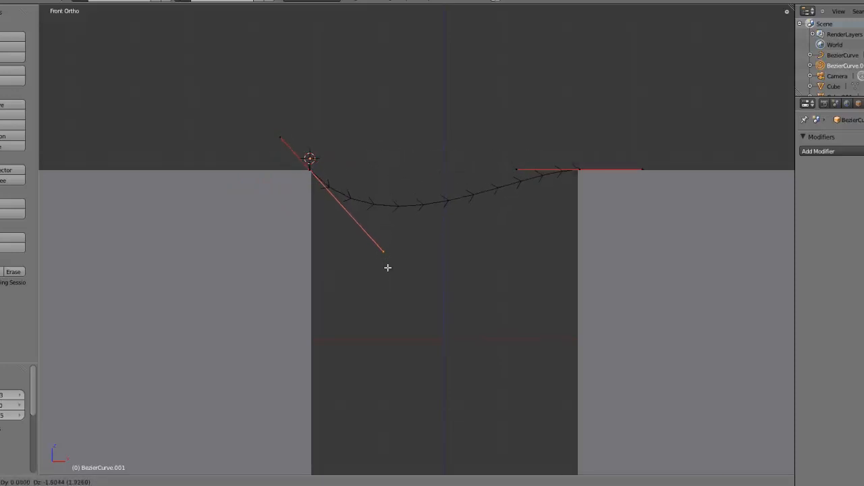
click(386, 263)
right_click(513, 169)
key(g)
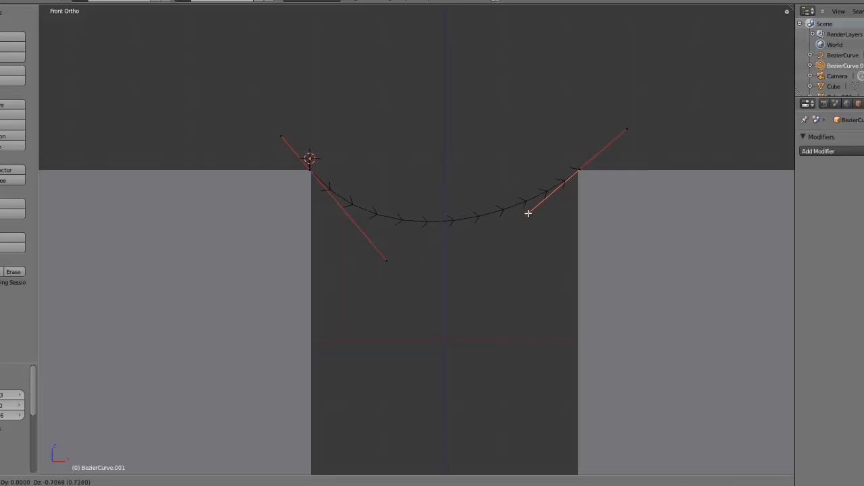
click(518, 218)
key(Tab)
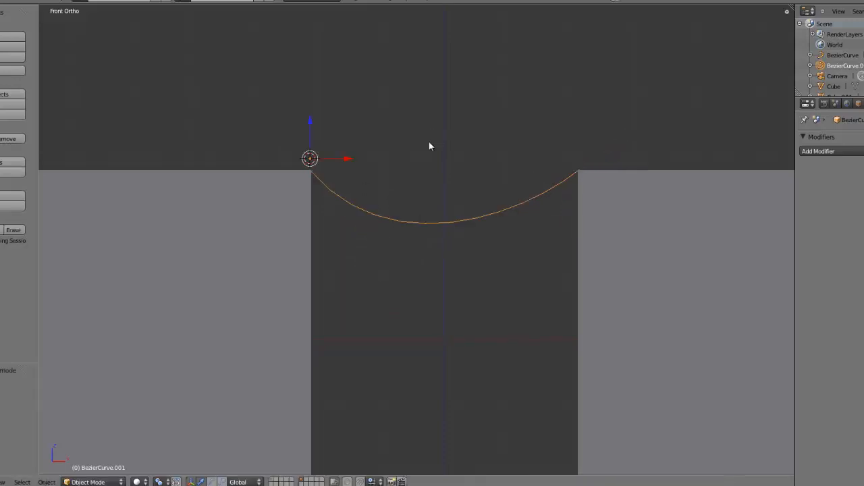
Add a small cube above the inner top corner of the first large cube, near the start of the curve
middle_drag(429, 141, 439, 245)
key(KP_1)
scroll(432, 216, up, 2)
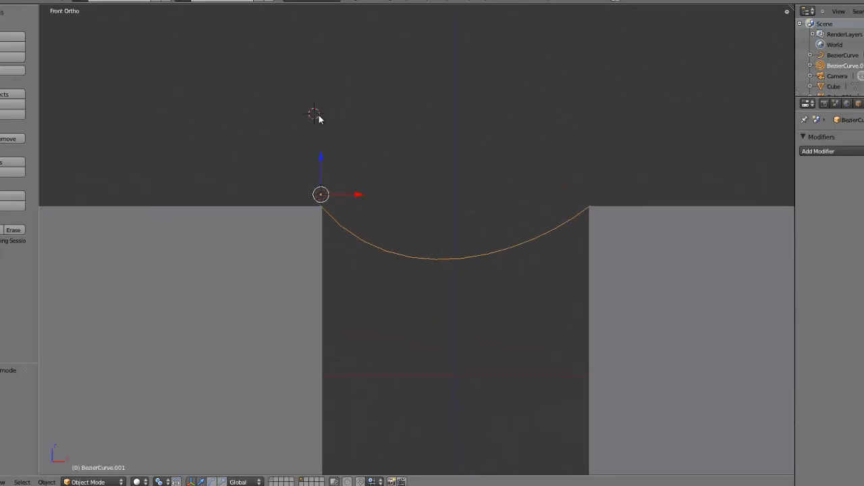
key(shift+a)
mouse_move(344, 131)
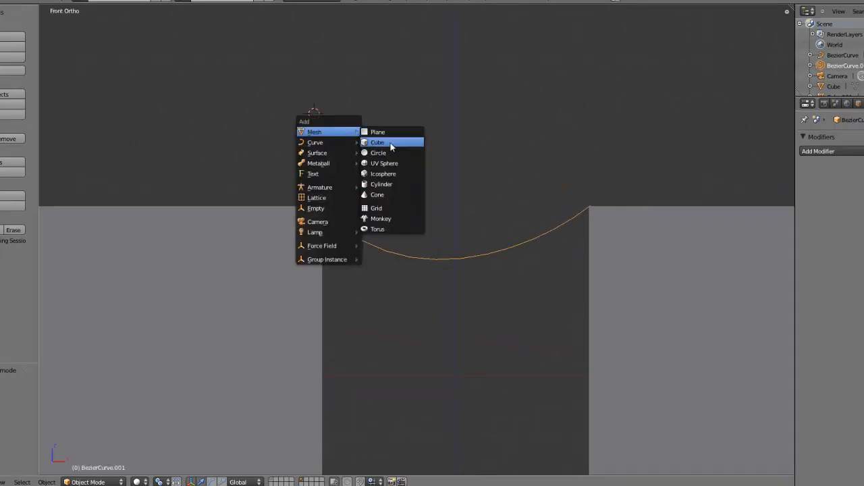
click(391, 143)
shift+middle_drag(320, 123, 320, 358)
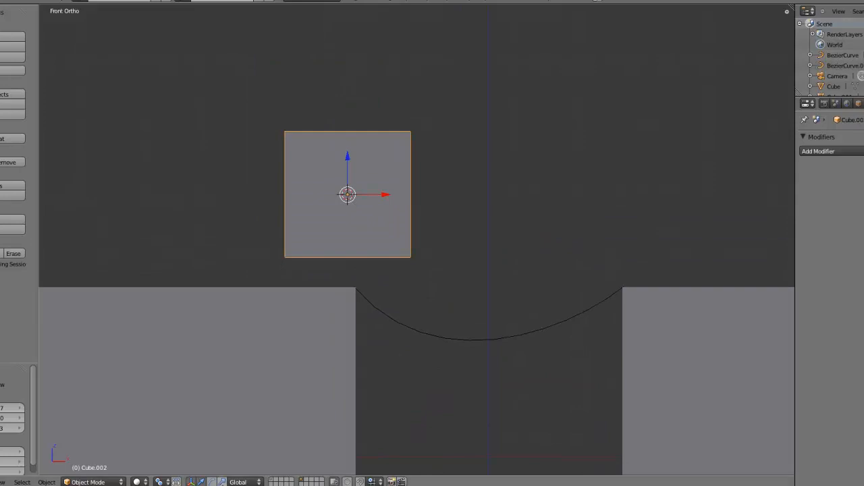
Flatten the small cube along Z and narrow it along X to form a thin plank
key(s)
key(z)
click(352, 196)
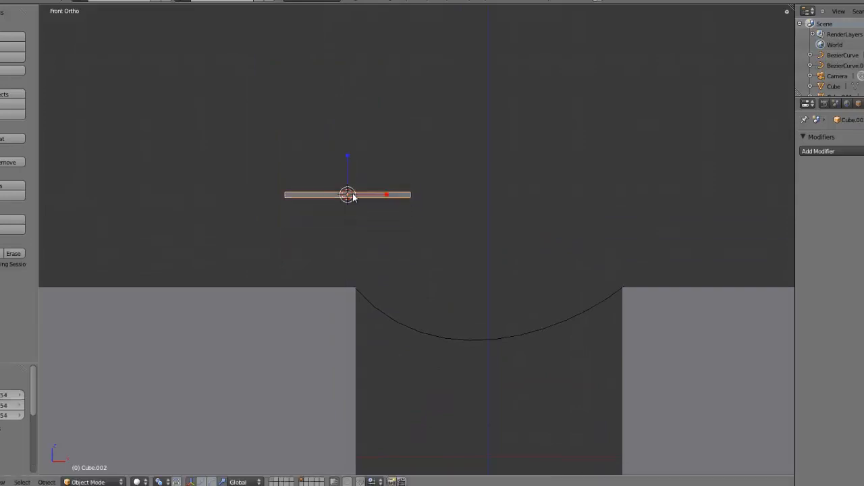
key(s)
key(x)
click(357, 197)
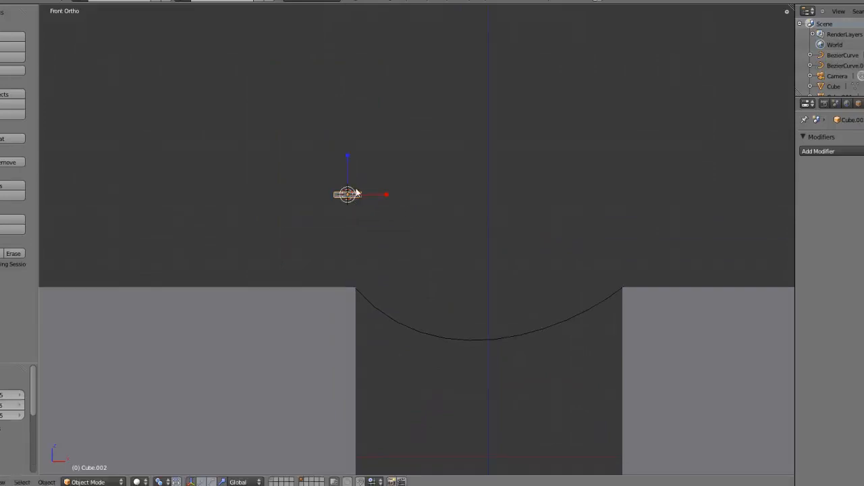
Scale the plank along Y to adjust its length across the bridge and make it slightly thinner along Z
key(KP_3)
key(s)
key(y)
click(310, 199)
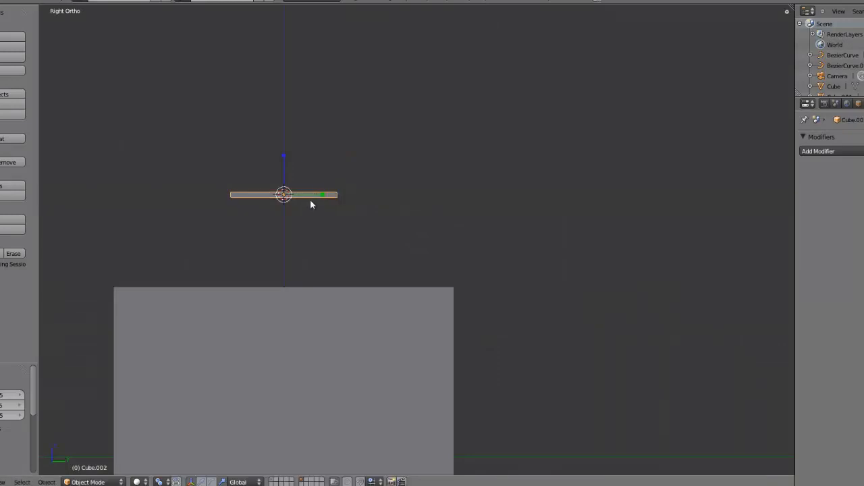
key(KP_1)
key(s)
key(z)
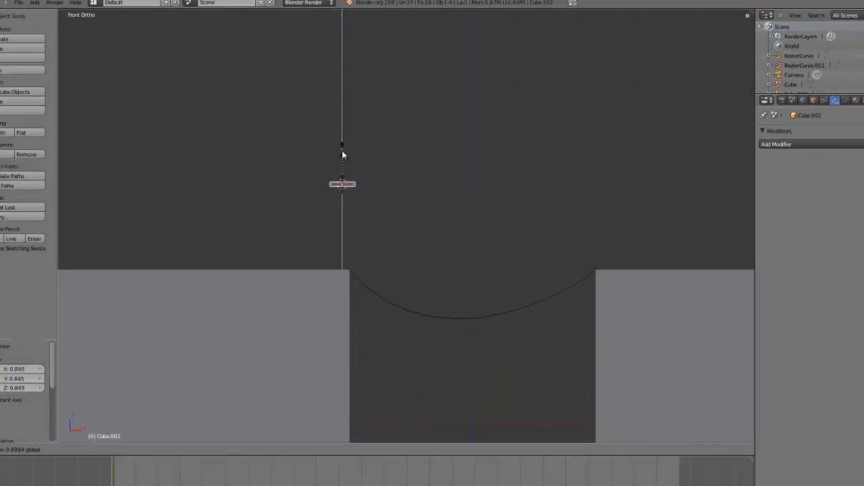
click(349, 164)
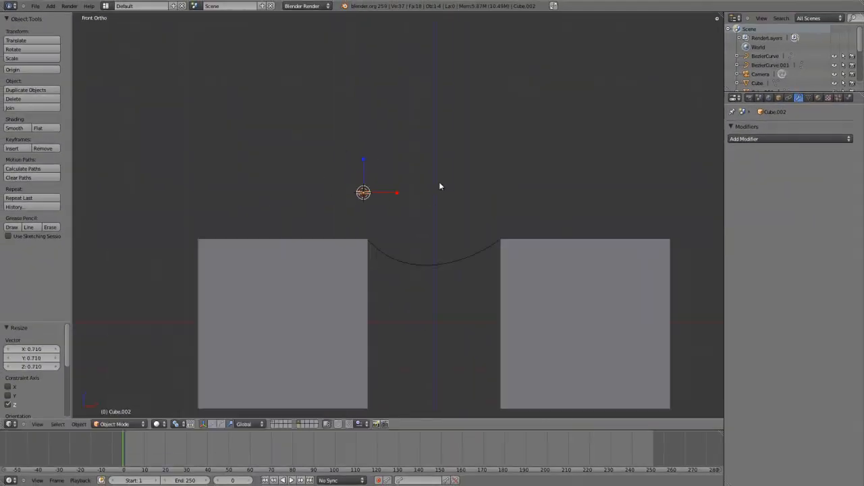
Add an Array modifier to the plank with a relative X offset of 1.2
middle_drag(439, 186, 395, 245)
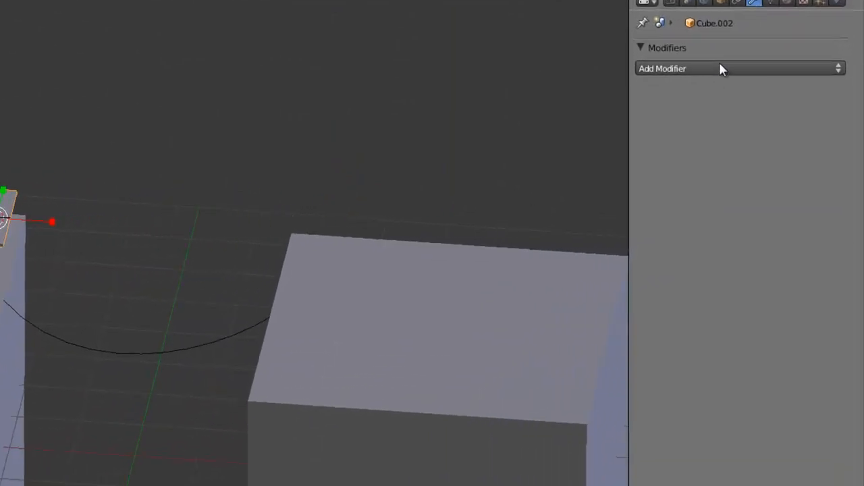
click(725, 74)
click(565, 100)
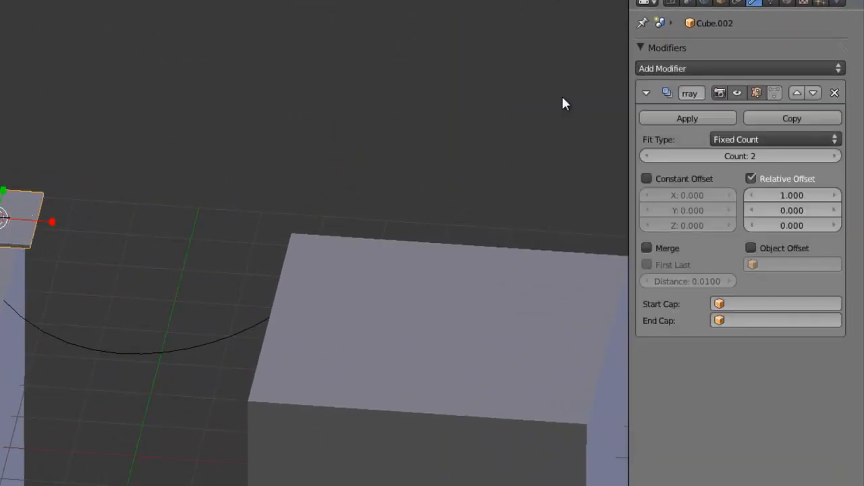
click(835, 195)
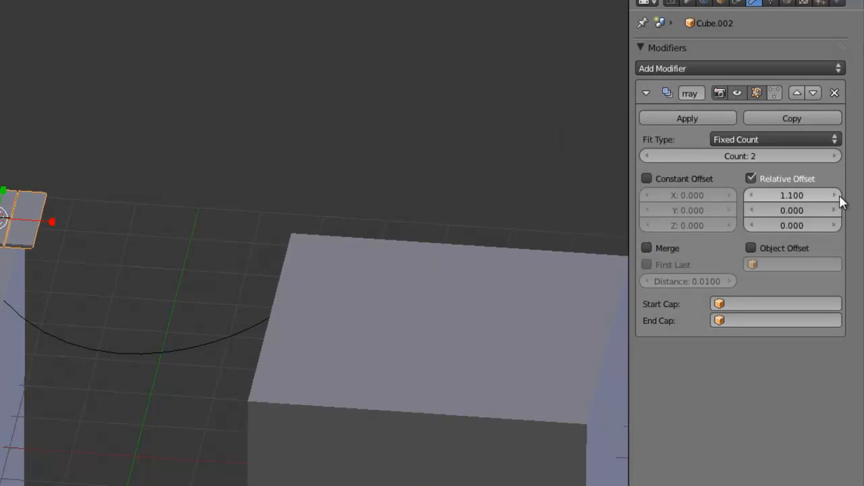
click(836, 195)
scroll(236, 216, up, 3)
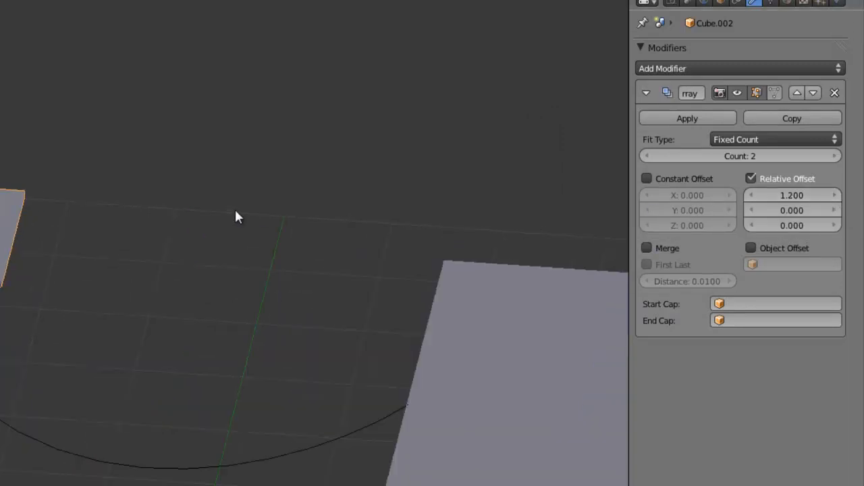
Raise the plank array's count to 11 so the row spans the gap between the cubes
click(835, 156)
click(835, 156)
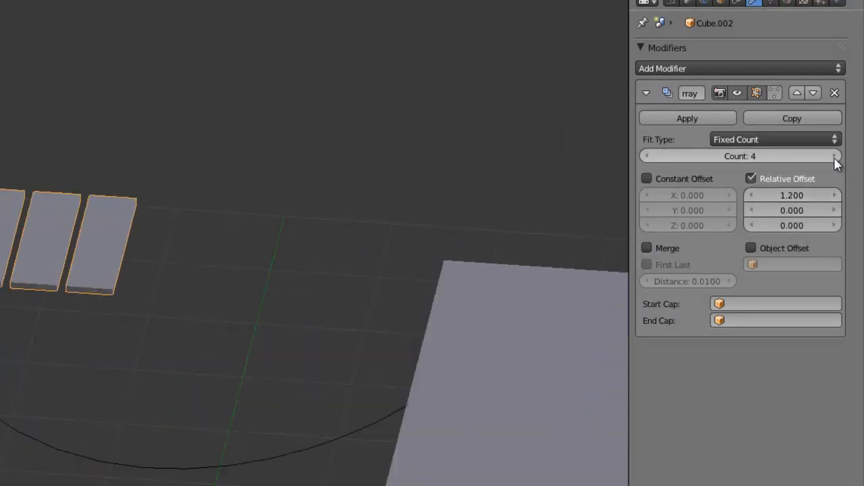
click(835, 156)
click(836, 156)
click(835, 156)
click(835, 156)
click(835, 156)
click(835, 156)
click(836, 156)
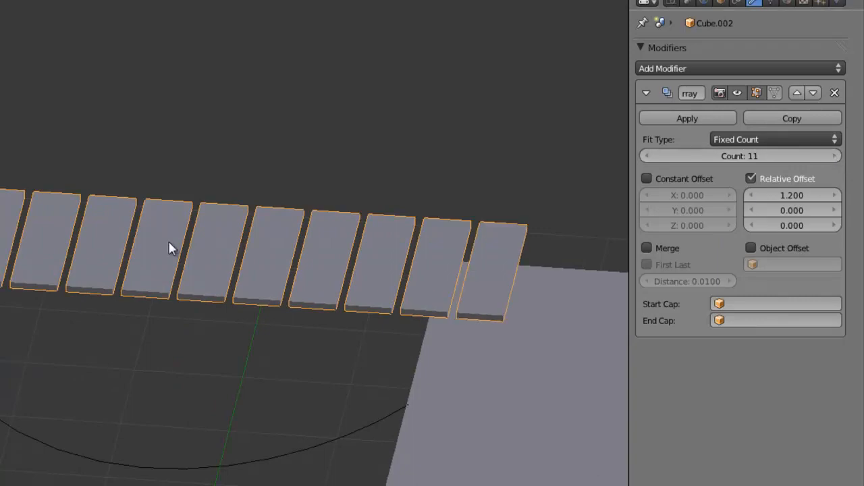
In front view, shift the row of planks slightly along X, away from the gap
key(KP_1)
scroll(123, 228, down, 1)
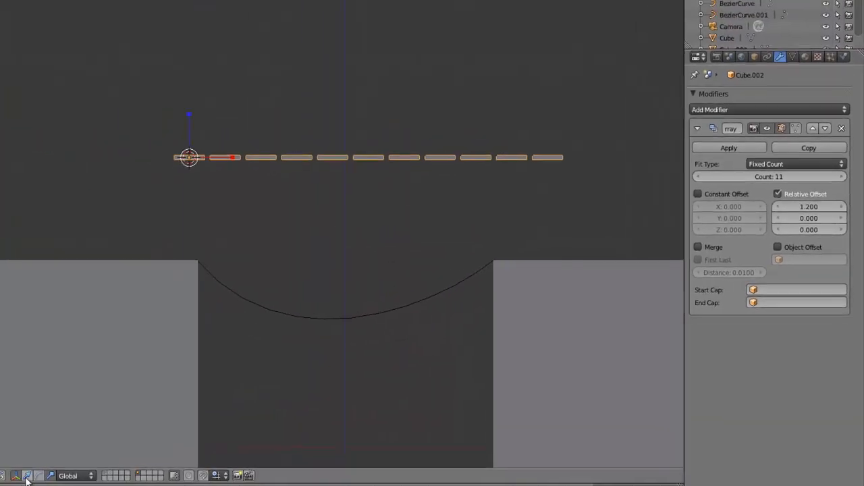
key(g)
key(x)
click(218, 163)
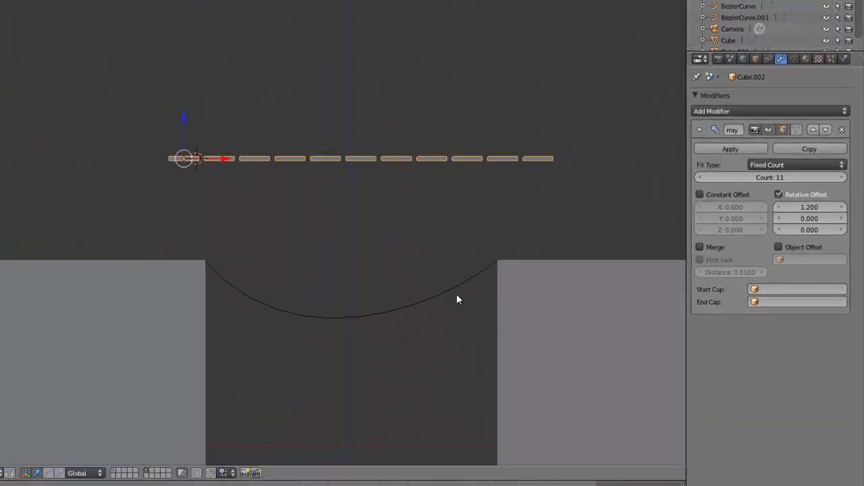
Add a Curve modifier below the plank's Array modifier, using BezierCurve.001 as its object
click(700, 129)
click(744, 112)
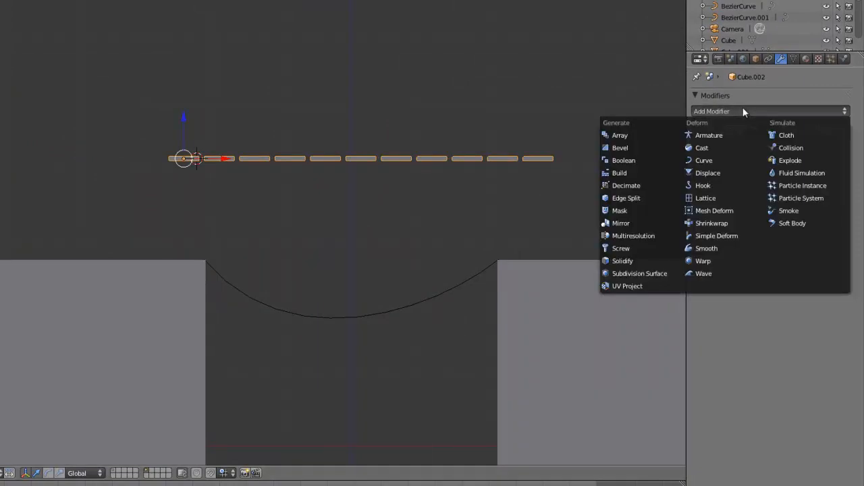
click(711, 161)
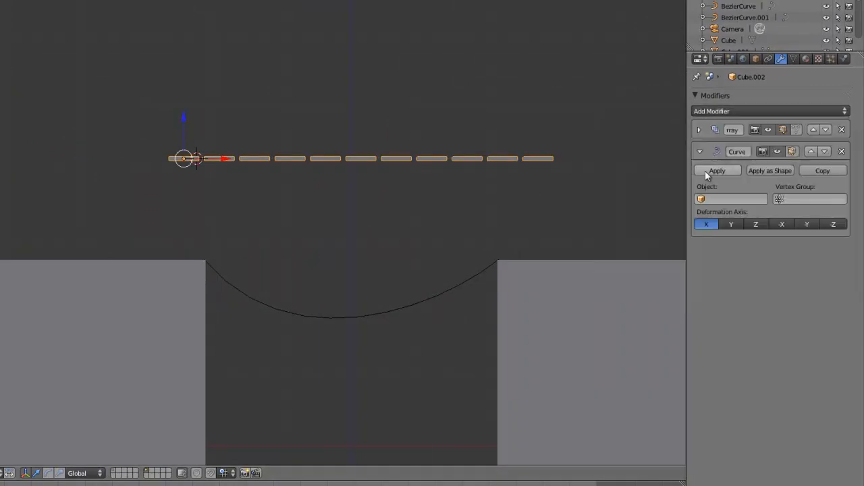
click(729, 201)
click(726, 227)
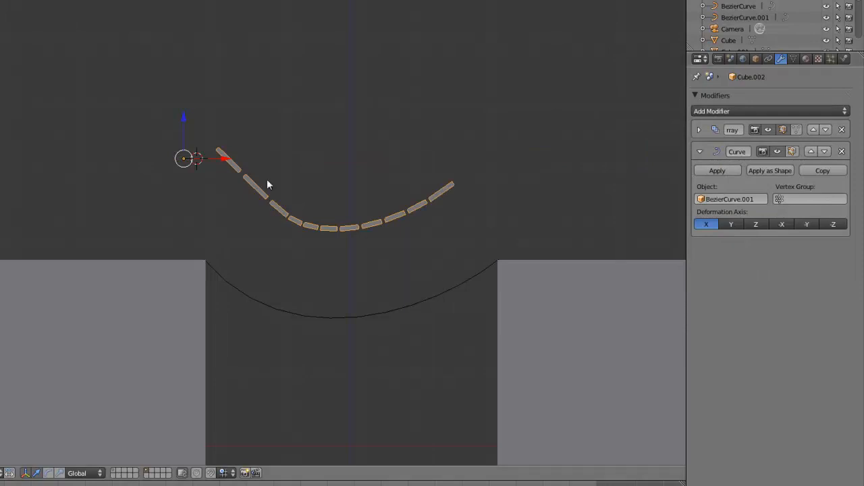
Lower the planks along Z onto the sagging curve and slide them along X so they start at the first cube's corner
drag(185, 118, 187, 202)
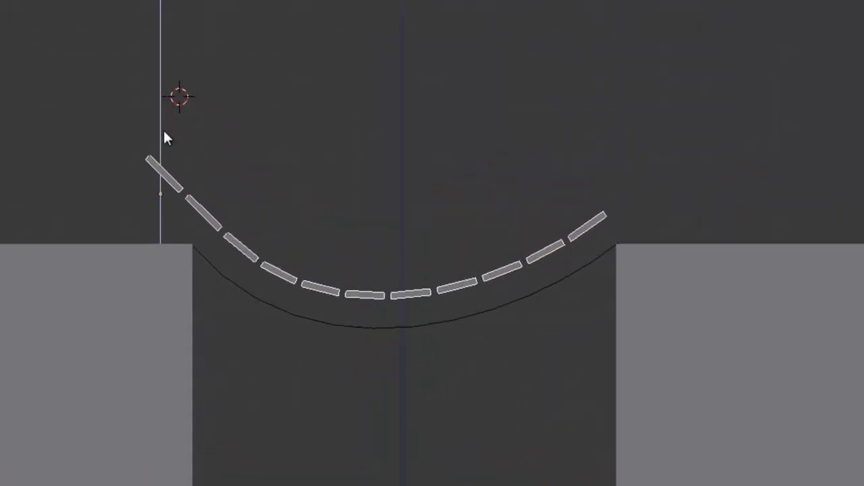
drag(166, 160, 162, 166)
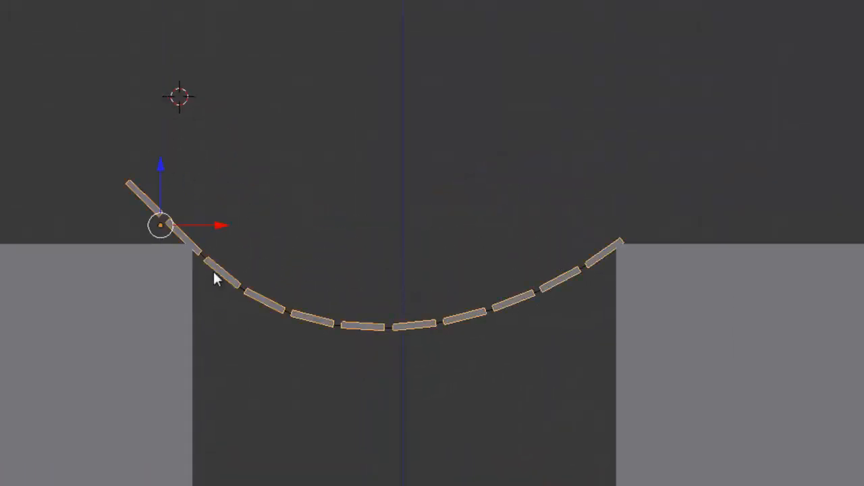
drag(218, 226, 280, 243)
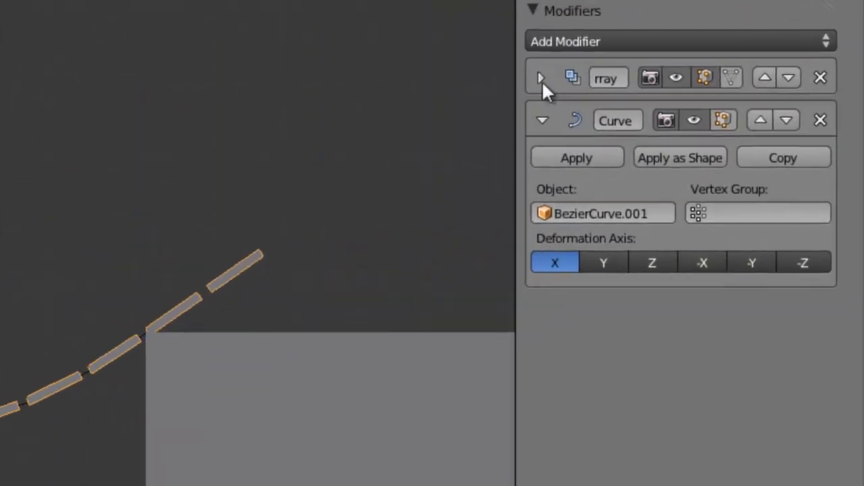
Reduce the plank array's count to 9 so the bridge ends at the second cube
click(541, 79)
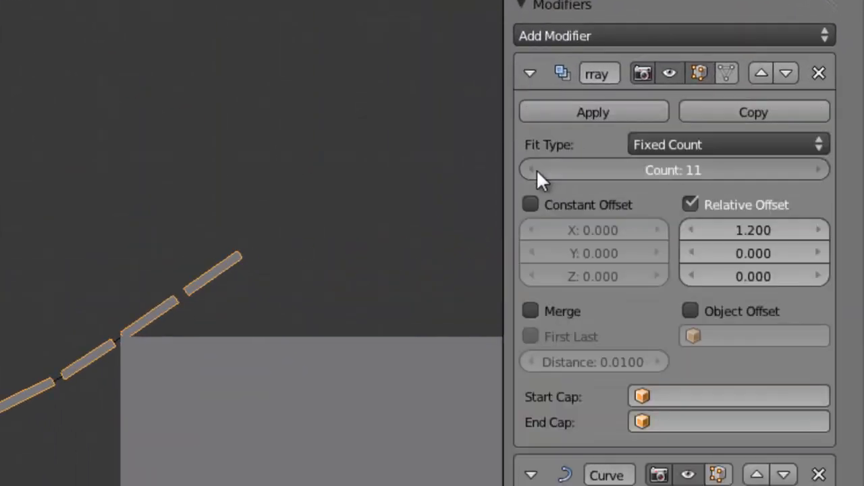
click(536, 169)
click(536, 169)
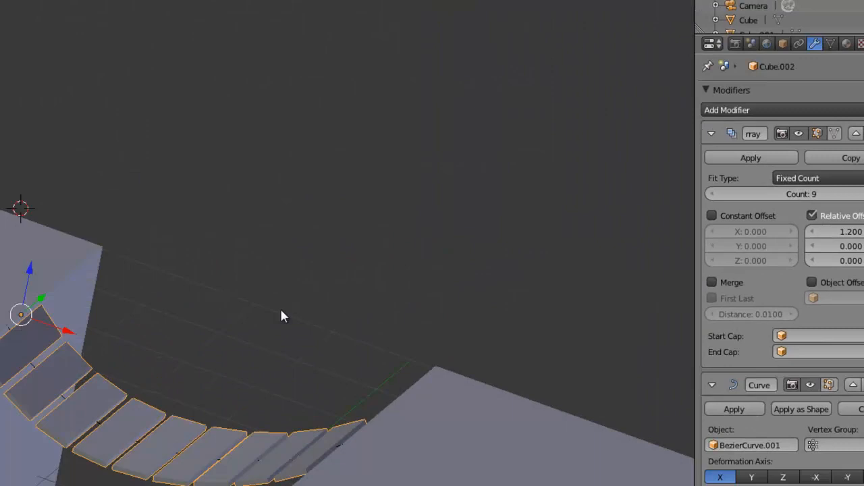
Examine the plank bridge between the two cubes from several angles and distances
key(a)
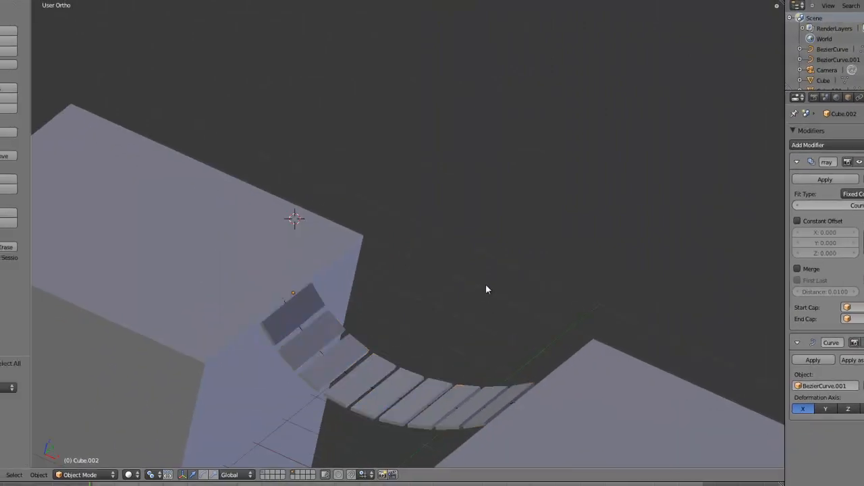
middle_drag(485, 286, 407, 353)
scroll(547, 286, down, 2)
scroll(546, 287, up, 5)
right_click(407, 353)
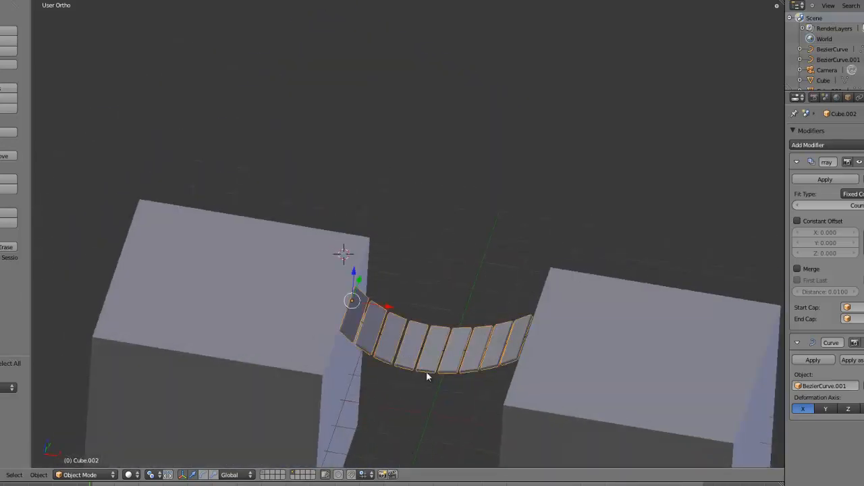
scroll(465, 330, down, 2)
scroll(464, 330, up, 3)
shift+middle_drag(464, 351, 464, 273)
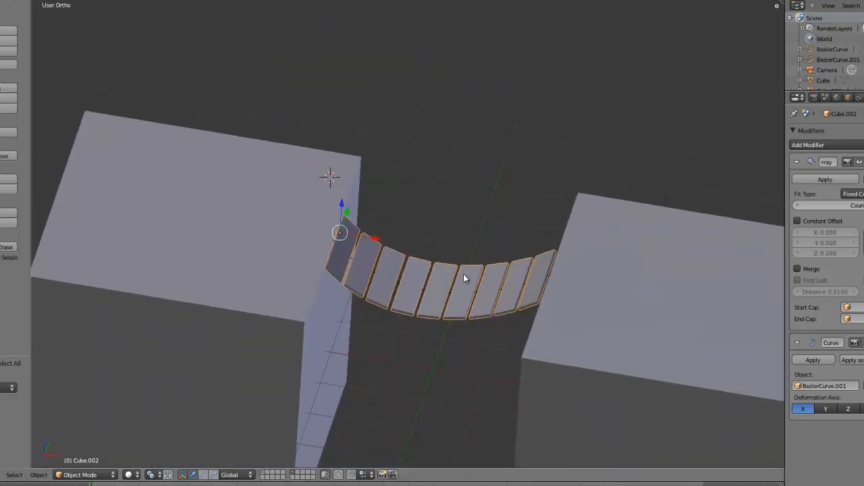
scroll(427, 286, up, 3)
scroll(426, 286, down, 3)
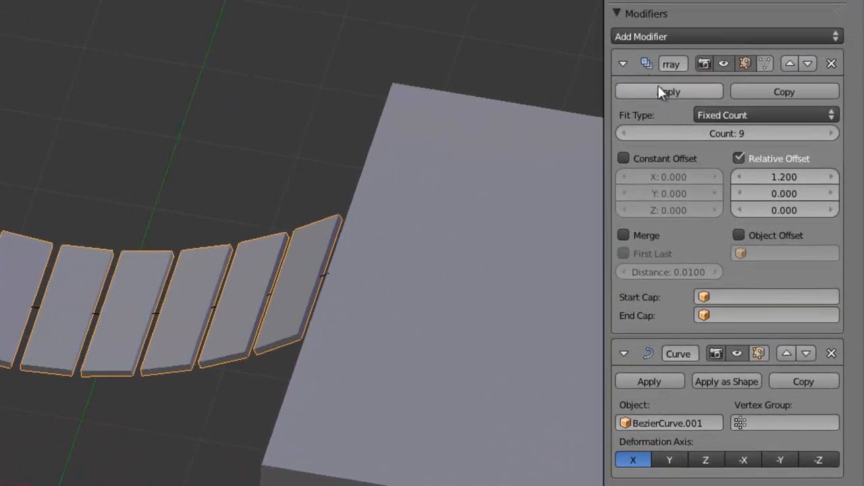
Apply the plank's Array and Curve modifiers and inspect the resulting mesh in Edit Mode
click(657, 88)
click(649, 90)
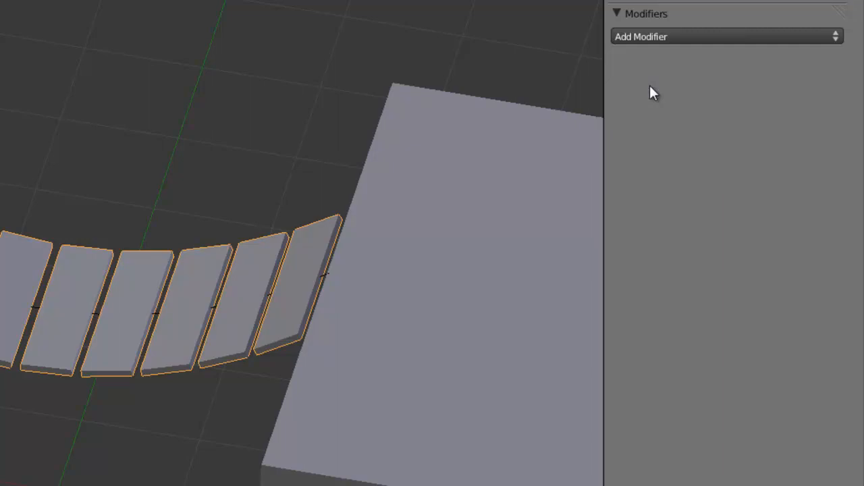
key(Tab)
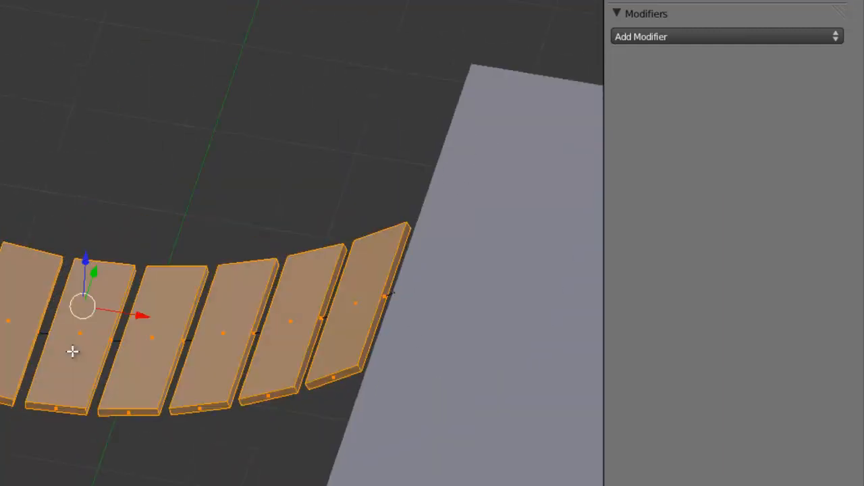
middle_drag(266, 408, 92, 453)
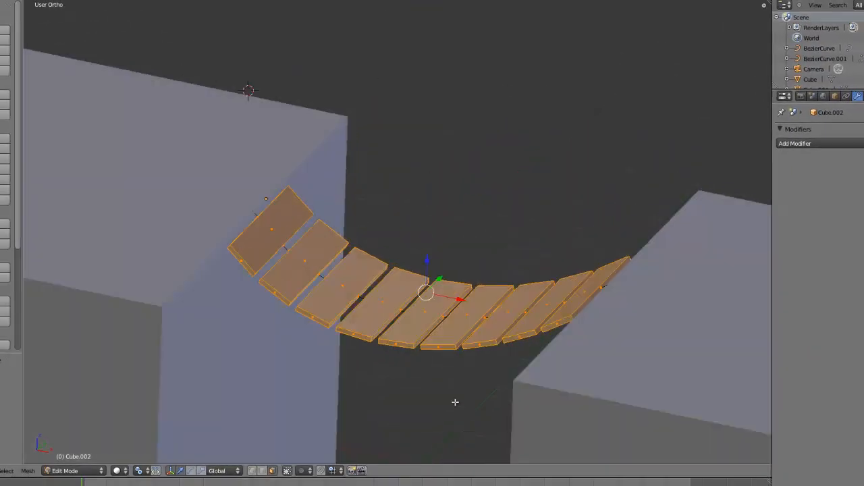
scroll(142, 317, down, 1)
key(Tab)
Select the Bezier curve under the planks and move it along Y toward one end of the planks
middle_drag(486, 317, 366, 315)
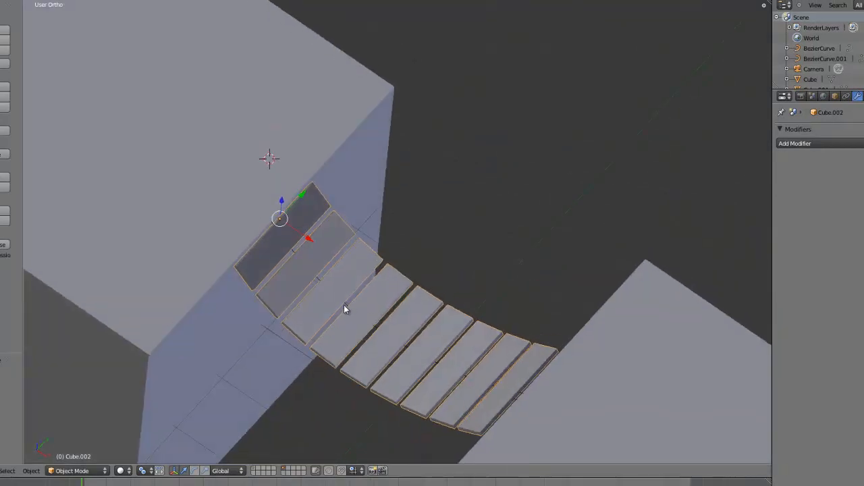
right_click(347, 303)
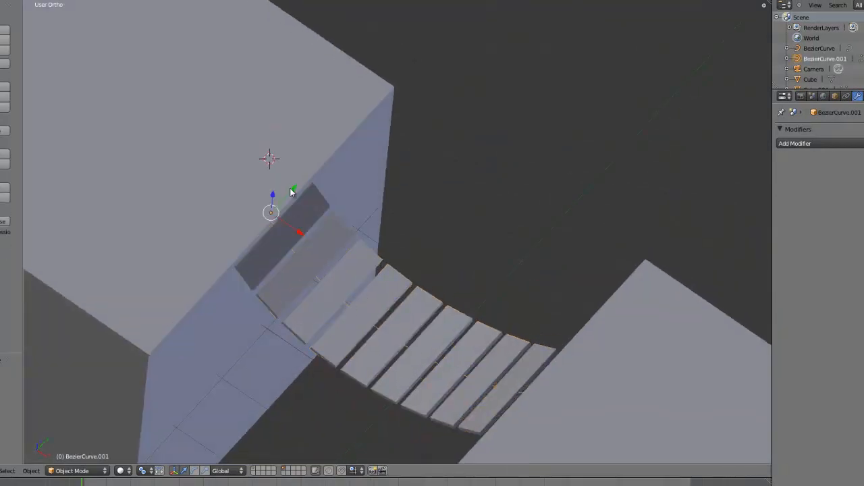
drag(291, 192, 257, 219)
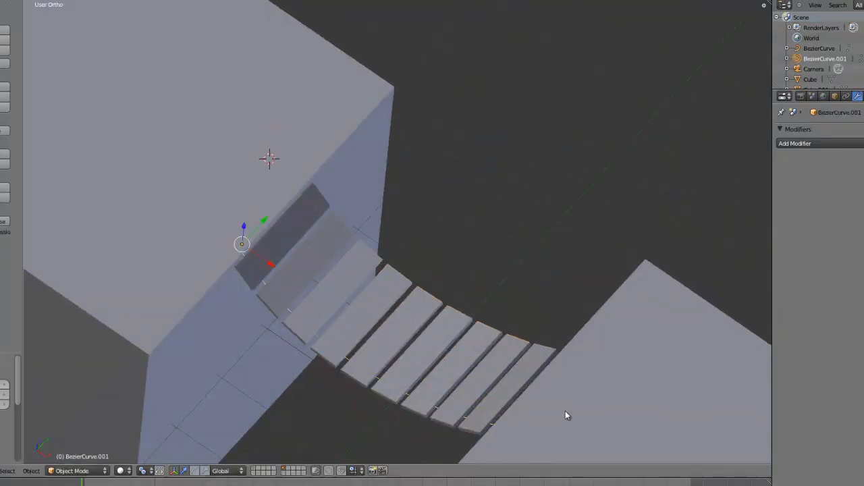
Check the curve against the planks in front view and fine-tune its height along Z
middle_drag(565, 415, 543, 322)
key(KP_1)
scroll(543, 321, up, 3)
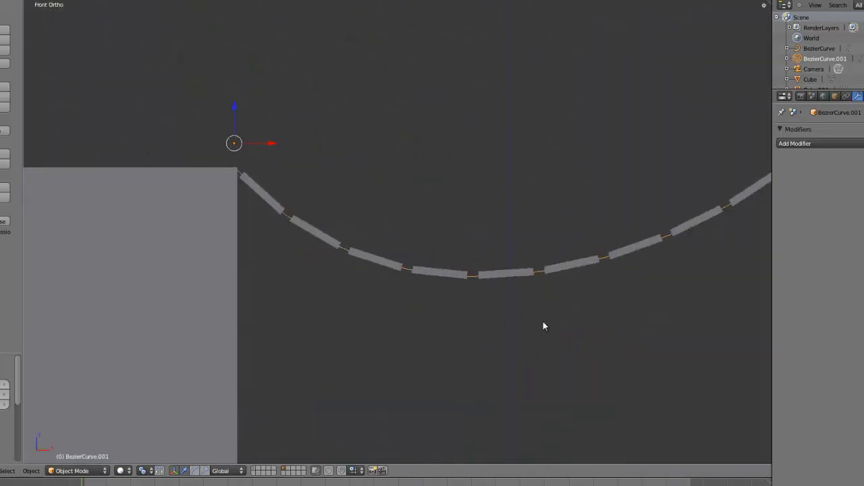
scroll(543, 326, up, 2)
scroll(543, 326, down, 4)
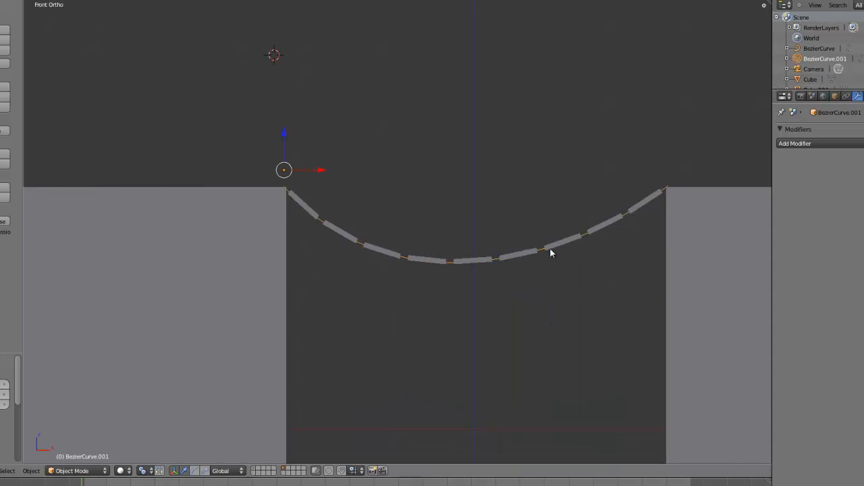
click(283, 137)
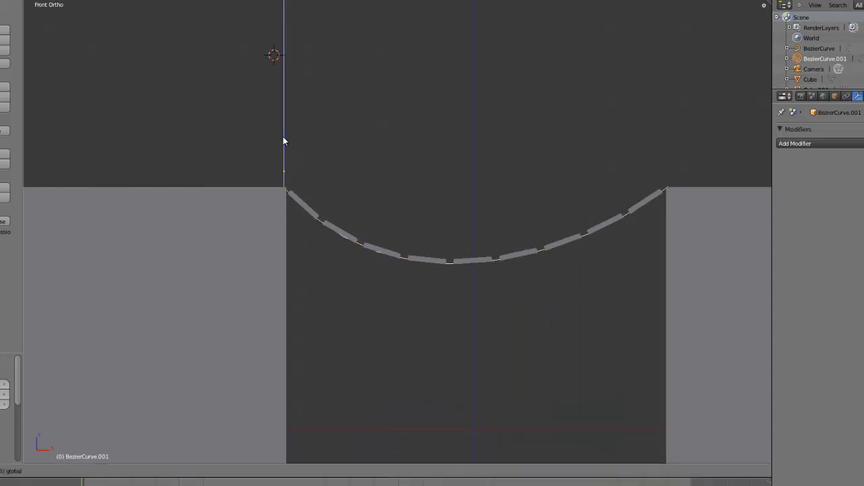
click(283, 137)
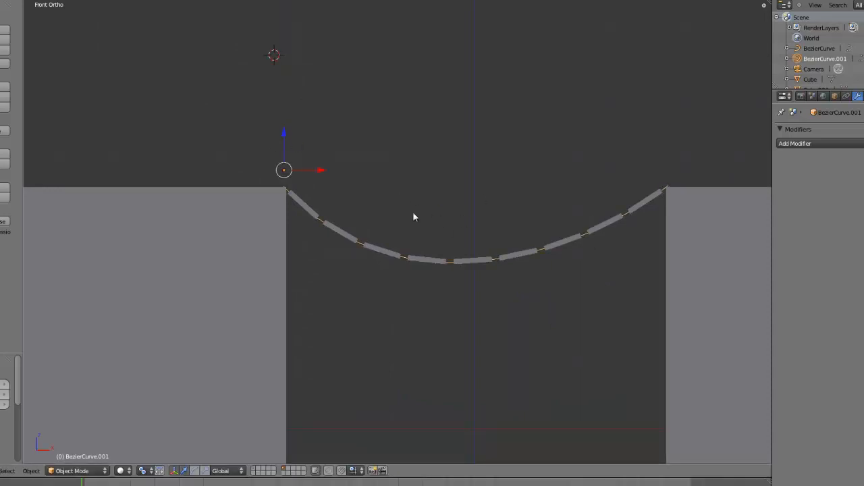
Open the curve settings of the Bezier curve under the planks and give it a Bevel Depth of 0.005
middle_drag(484, 218, 464, 252)
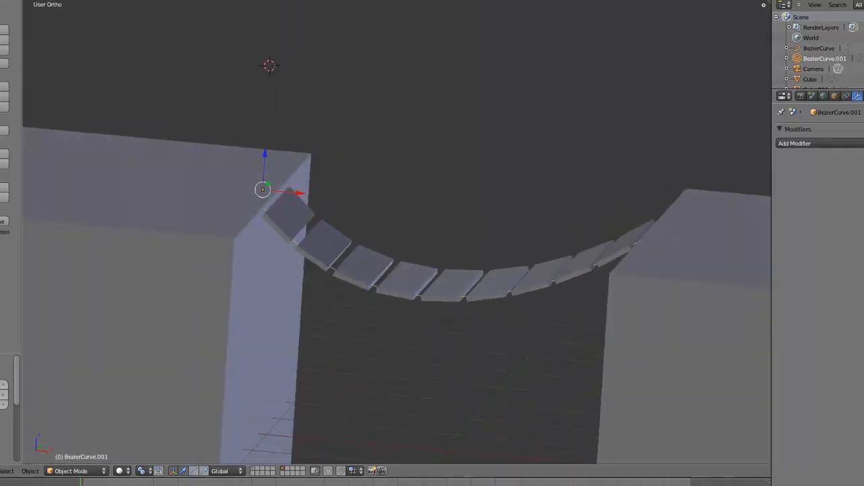
click(813, 53)
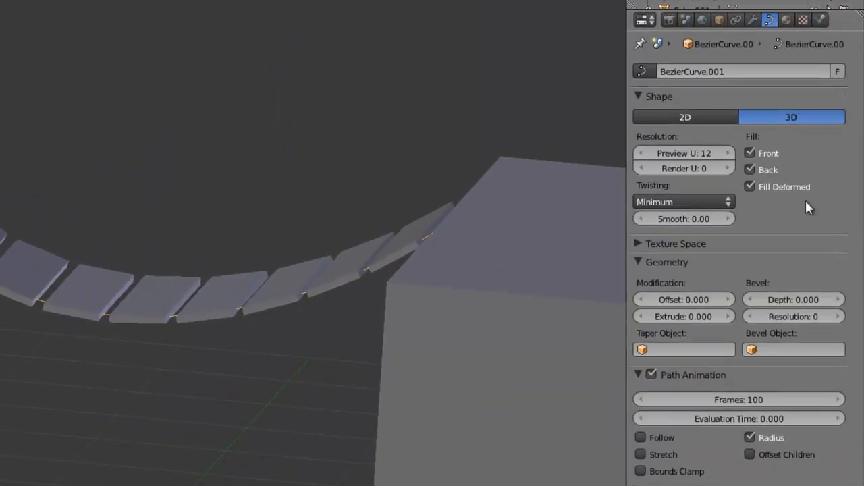
click(838, 300)
click(839, 299)
click(838, 300)
click(838, 300)
click(839, 299)
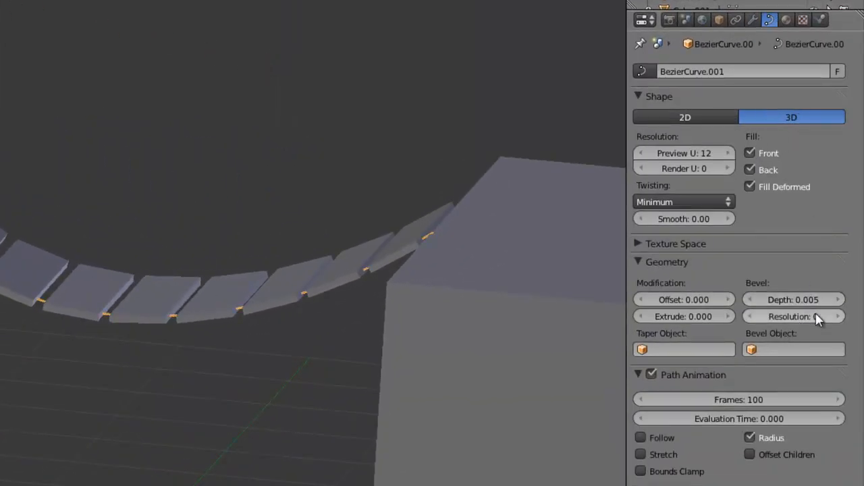
Set the curve's Bevel Resolution to 1 and Bevel Depth to 0.013, and turn off Front, Back and Fill Deformed
click(801, 315)
click(834, 301)
click(836, 301)
click(837, 301)
click(837, 301)
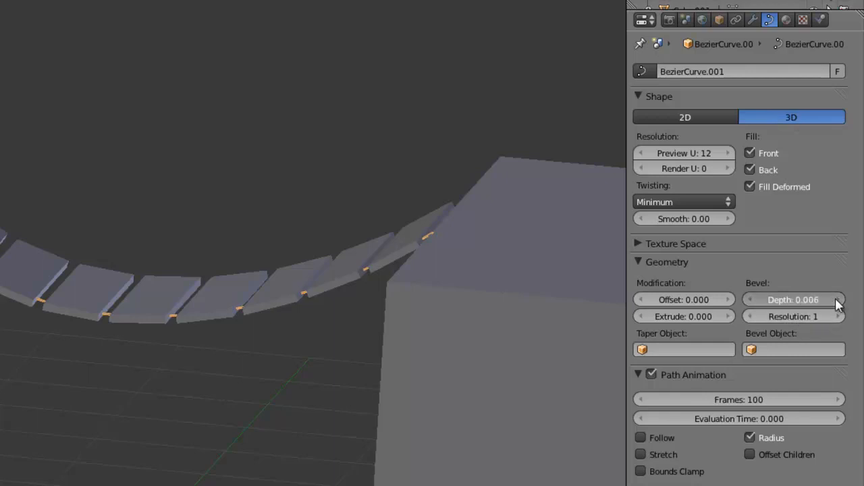
click(838, 301)
click(838, 301)
click(839, 302)
click(840, 301)
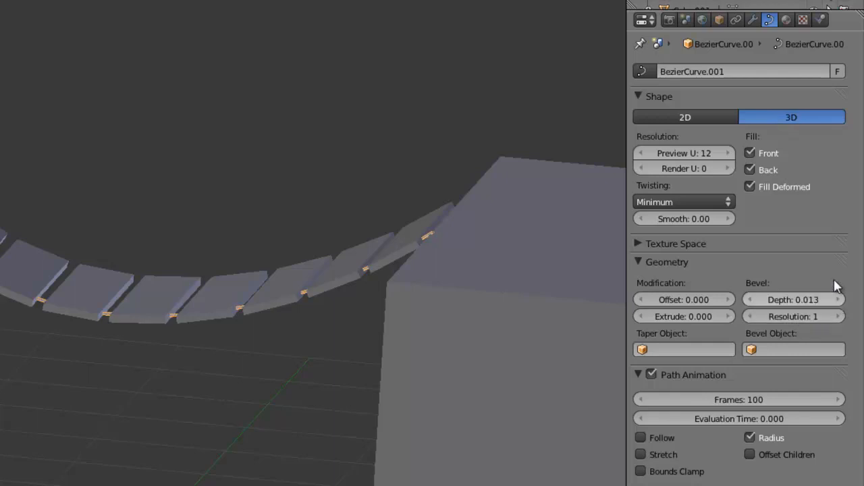
click(749, 153)
middle_drag(268, 194, 171, 323)
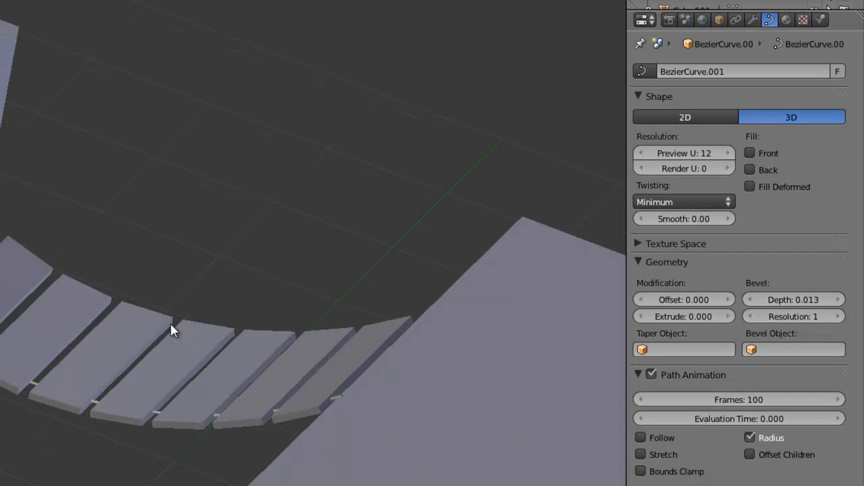
Duplicate the beveled curve in top view and move the copy along Y, closer to the nearby plank ends
key(KP_7)
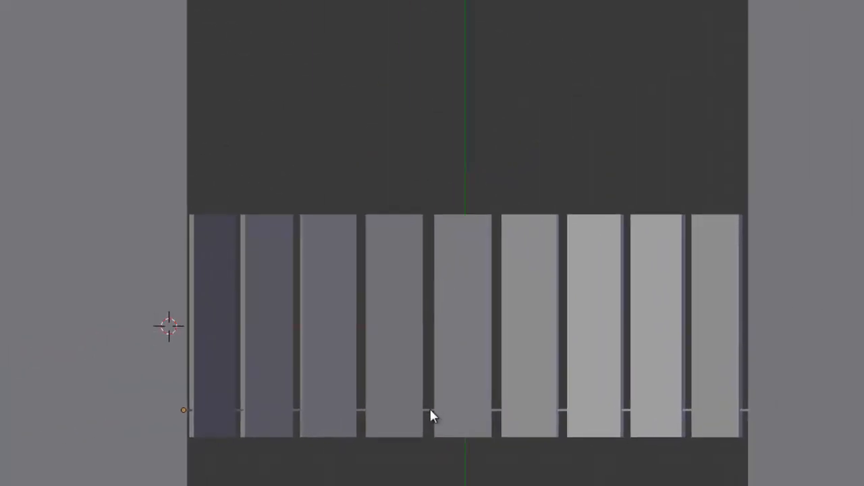
right_click(430, 407)
key(g)
right_click(420, 326)
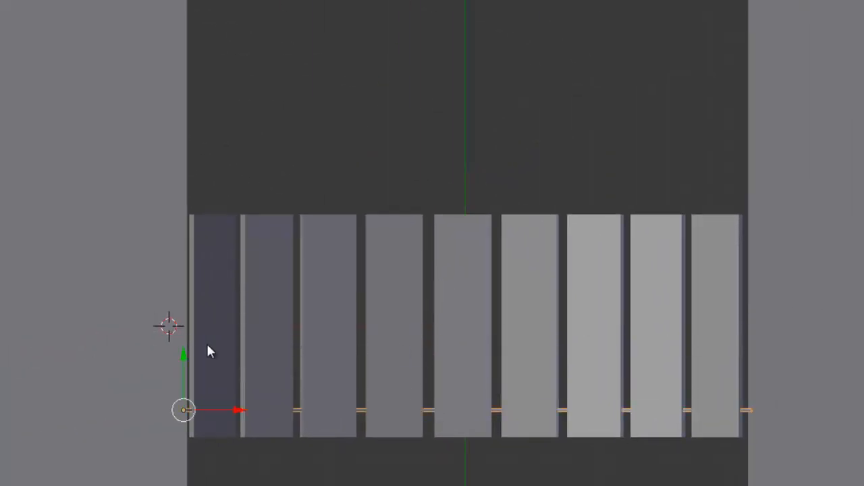
drag(182, 353, 183, 370)
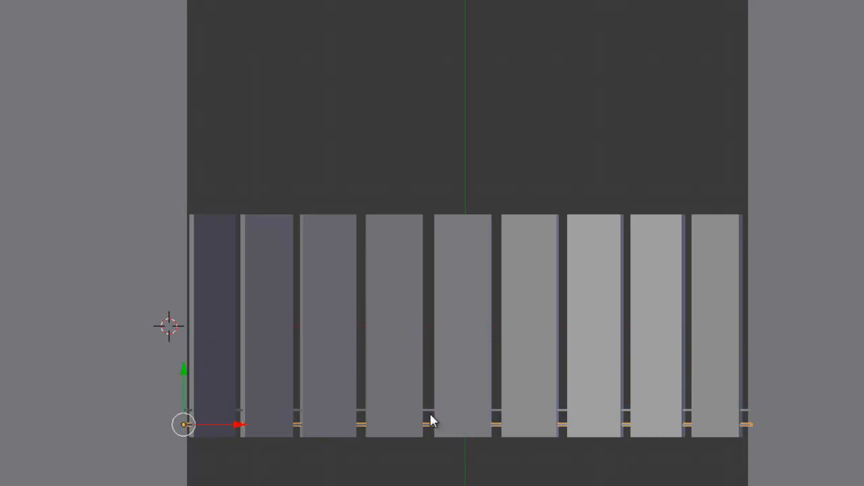
Duplicate both rope curves together, move the copies along Y to the opposite ends of the planks, and deselect everything
right_click(430, 413)
shift+right_click(428, 422)
key(shift+d)
right_click(370, 409)
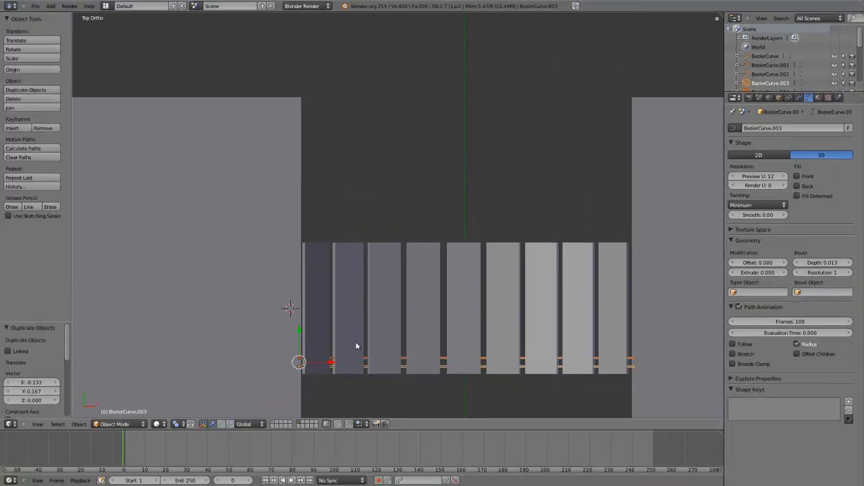
drag(302, 332, 302, 229)
key(a)
Examine the plank bridge and its ropes between the two cubes from several angles
scroll(458, 289, down, 2)
middle_drag(458, 289, 363, 293)
scroll(363, 293, up, 3)
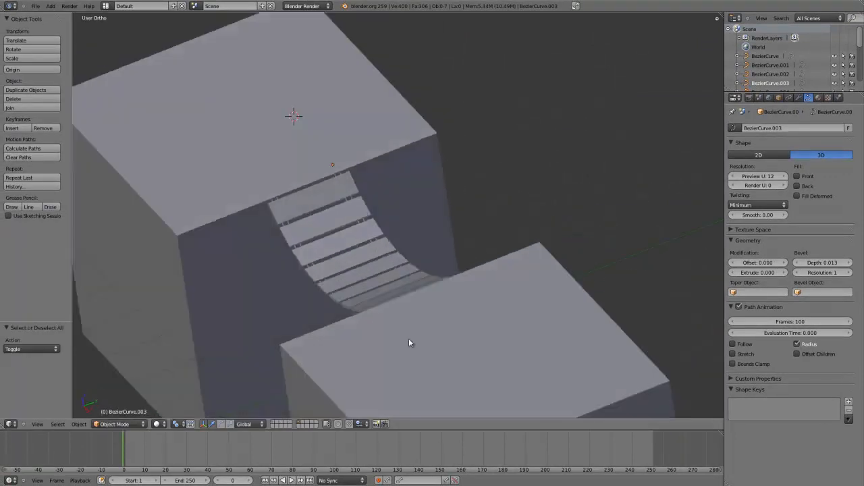
middle_drag(409, 343, 416, 359)
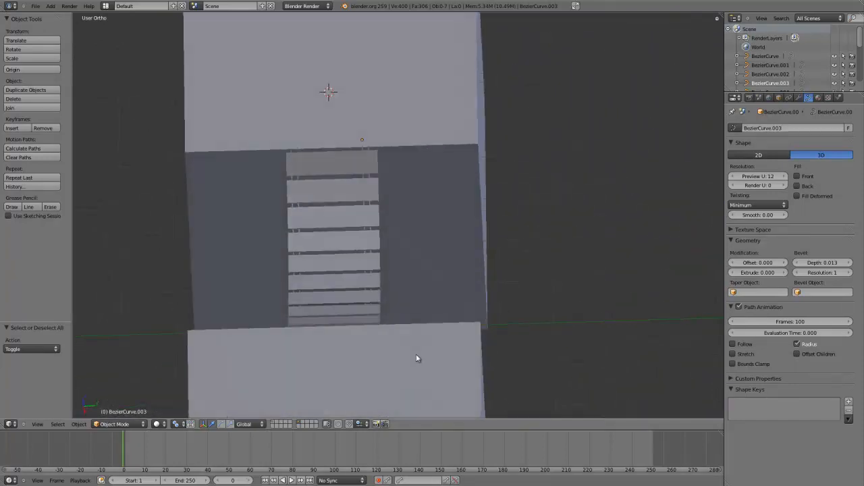
middle_drag(246, 348, 603, 170)
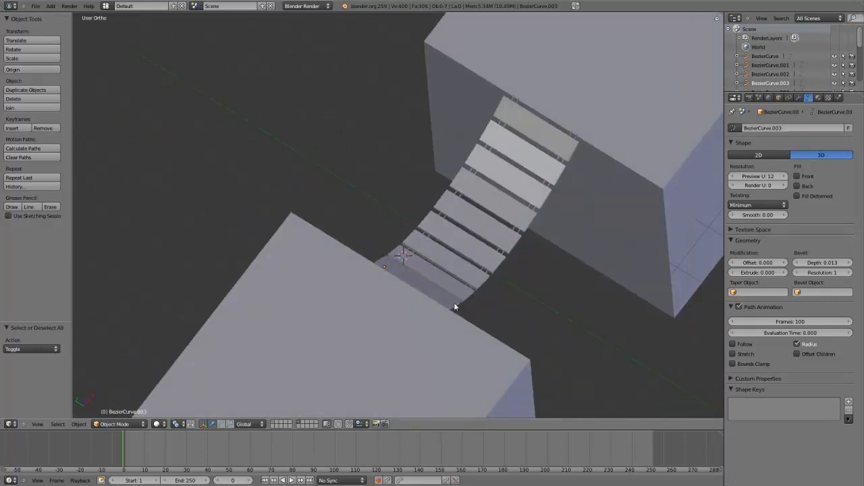
middle_drag(510, 390, 527, 284)
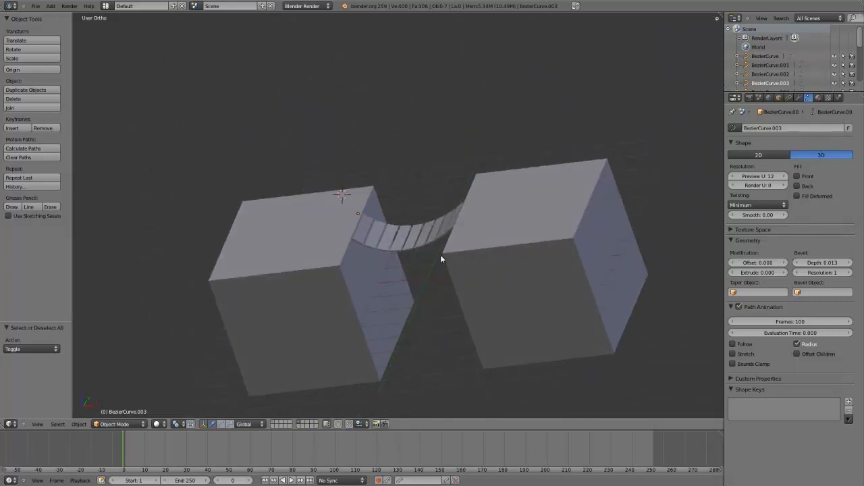
Switch to the Blender window with the tank scene, enlarge its camera view and examine the track around the wheels
key(alt+Tab)
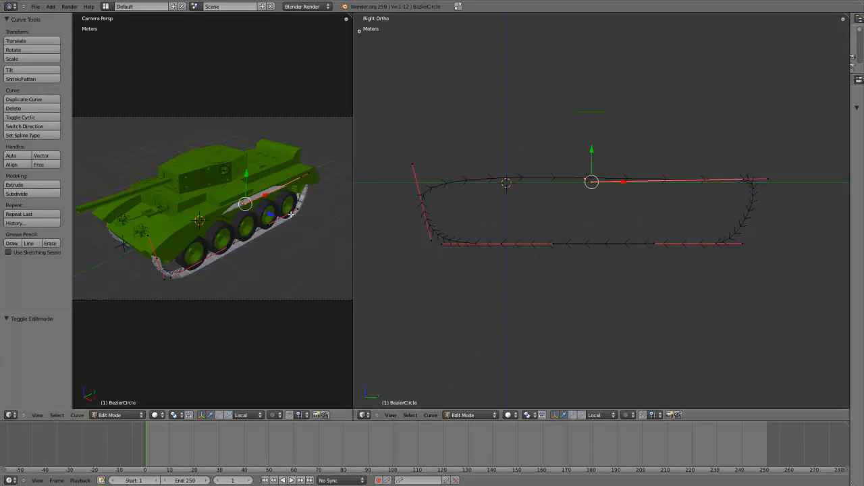
drag(353, 199, 490, 200)
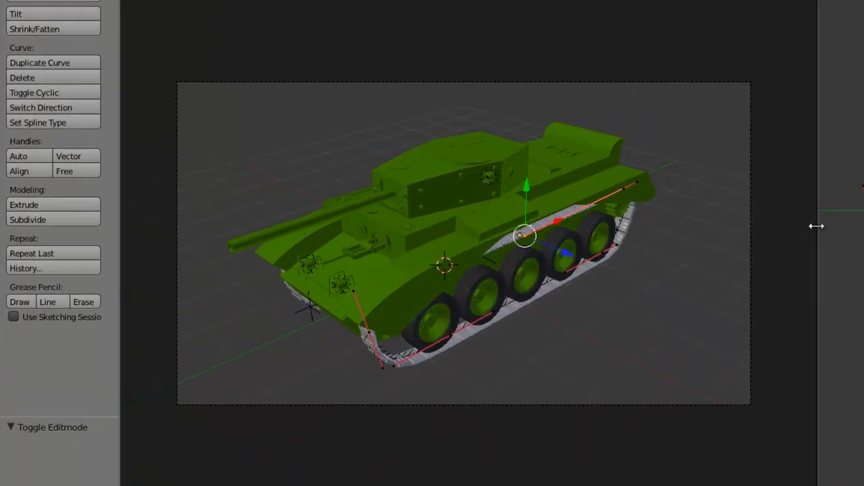
drag(816, 225, 726, 225)
scroll(355, 280, up, 4)
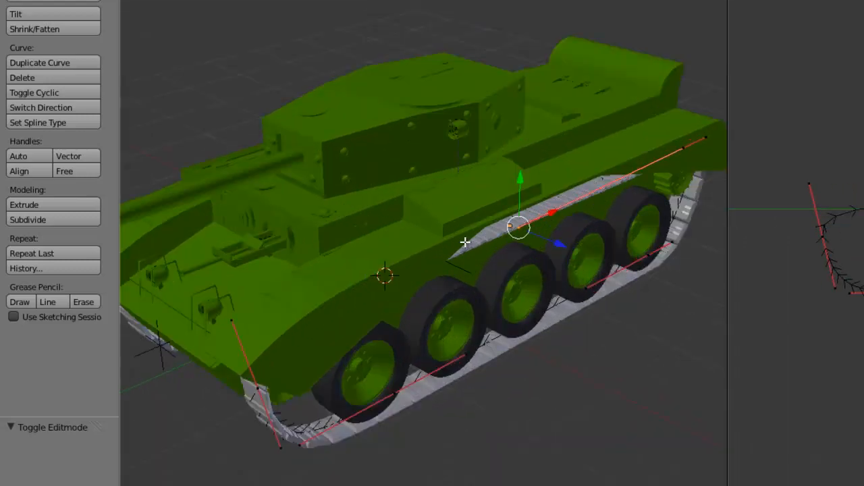
scroll(465, 242, down, 3)
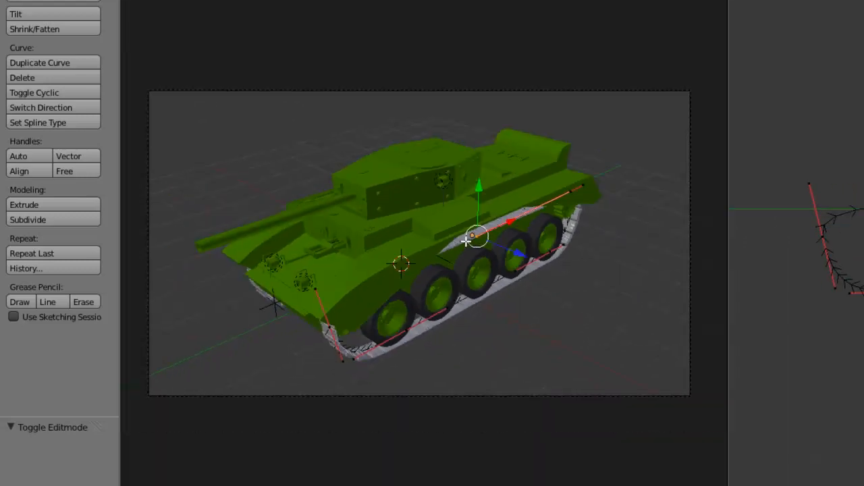
scroll(465, 242, up, 6)
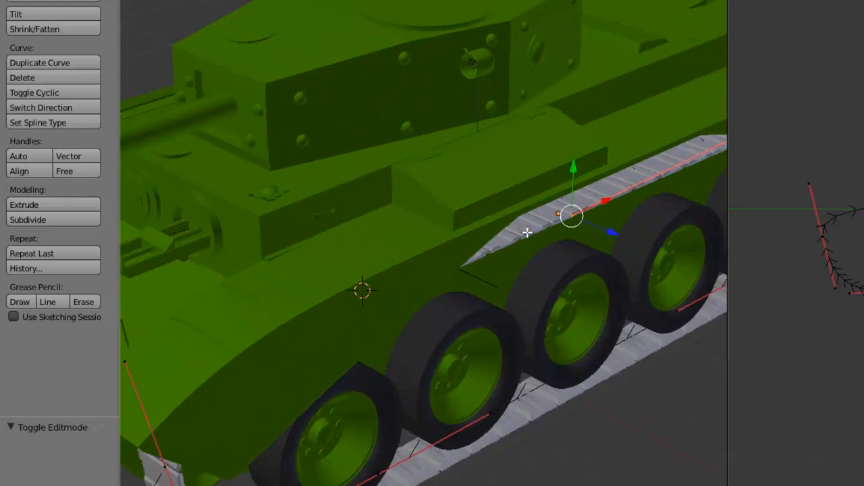
scroll(522, 218, down, 2)
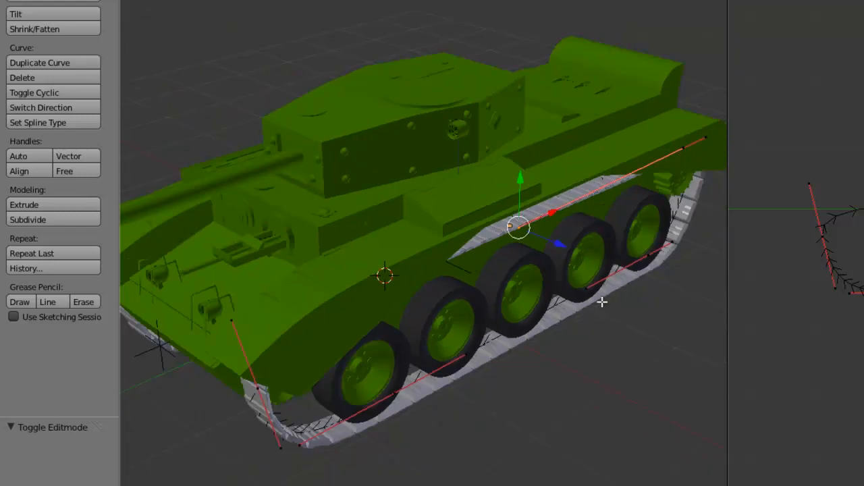
scroll(431, 284, down, 3)
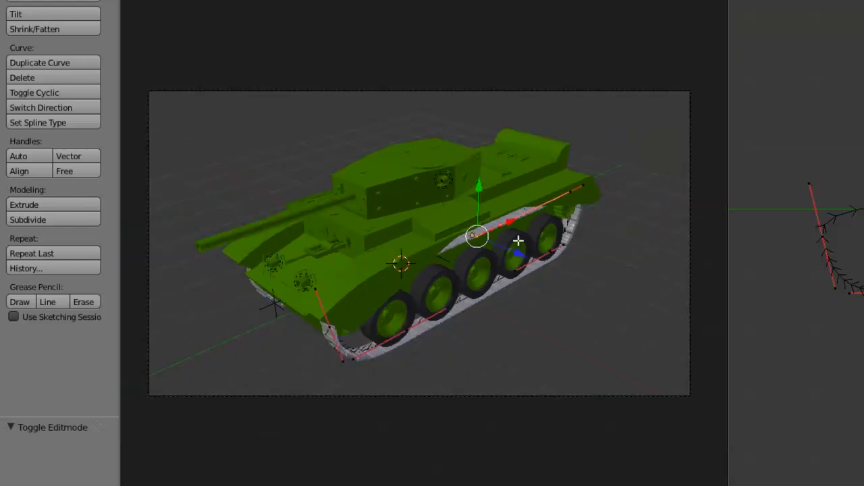
scroll(518, 240, up, 2)
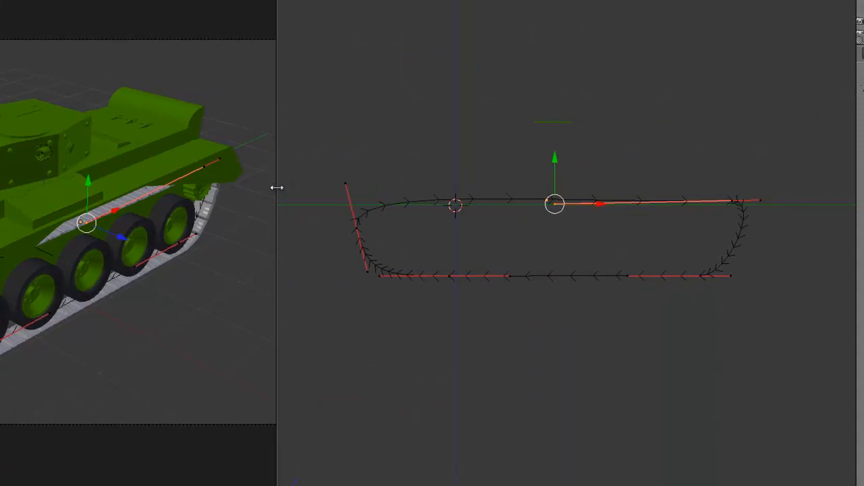
In the enlarged side view, select the lower front point of the track curve and toggle Cyclic off and on again
drag(277, 188, 78, 188)
shift+middle_drag(334, 265, 425, 259)
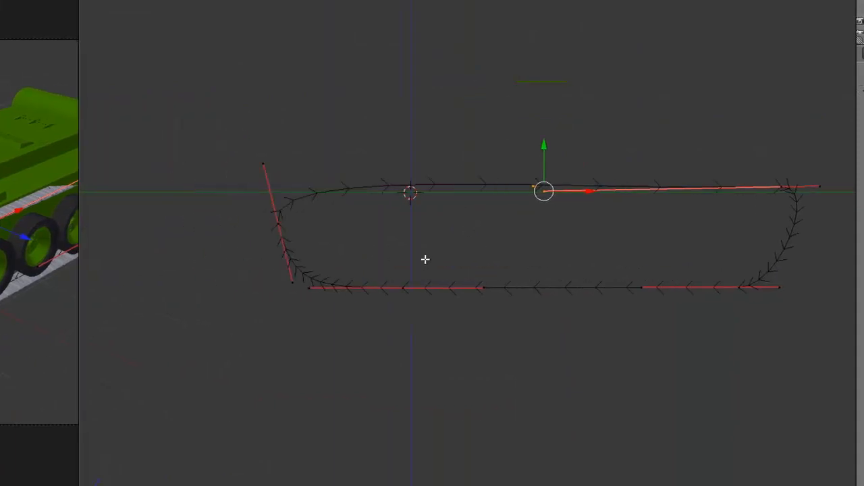
key(t)
right_click(456, 278)
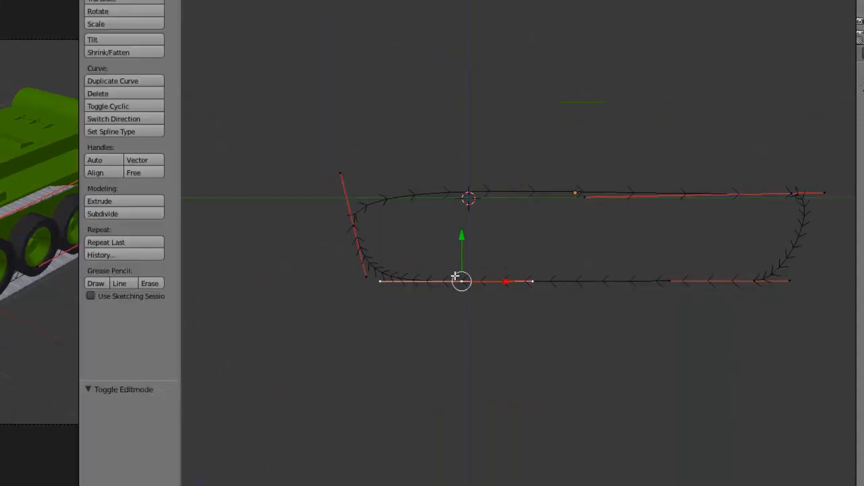
click(128, 107)
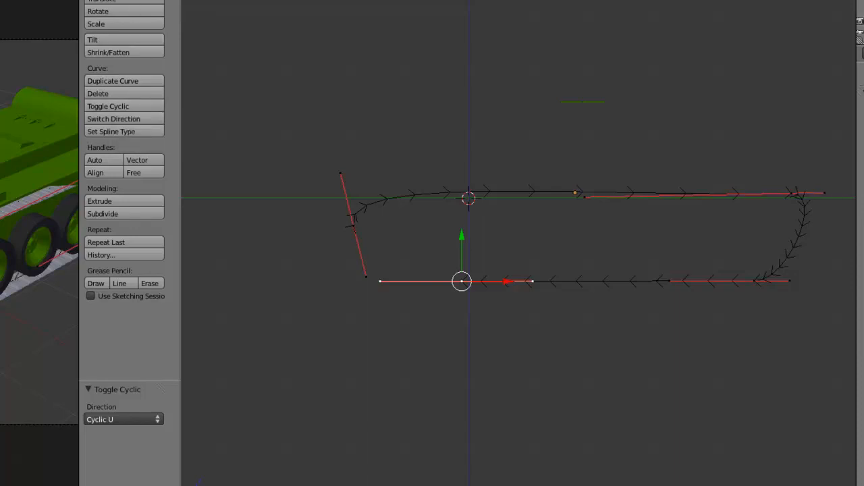
click(136, 106)
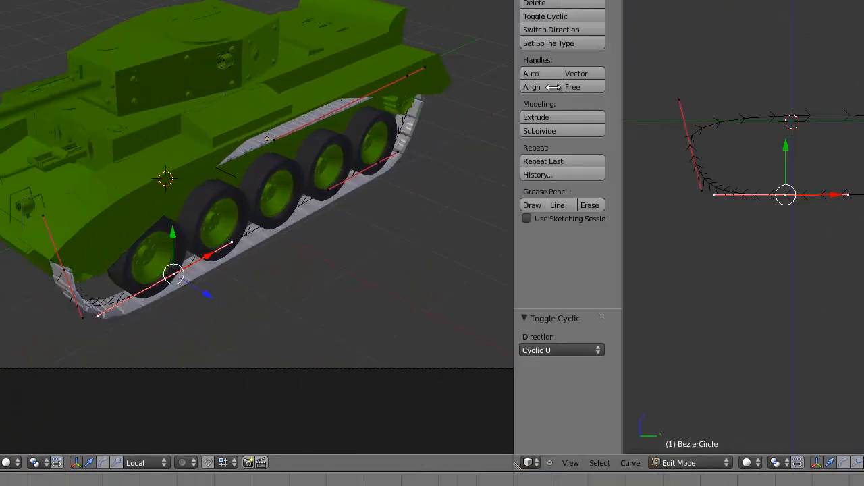
Enlarge the camera view, leave Edit Mode, select the tank track and move it -2.107 m along its local Y axis
drag(553, 87, 712, 94)
key(Tab)
right_click(418, 130)
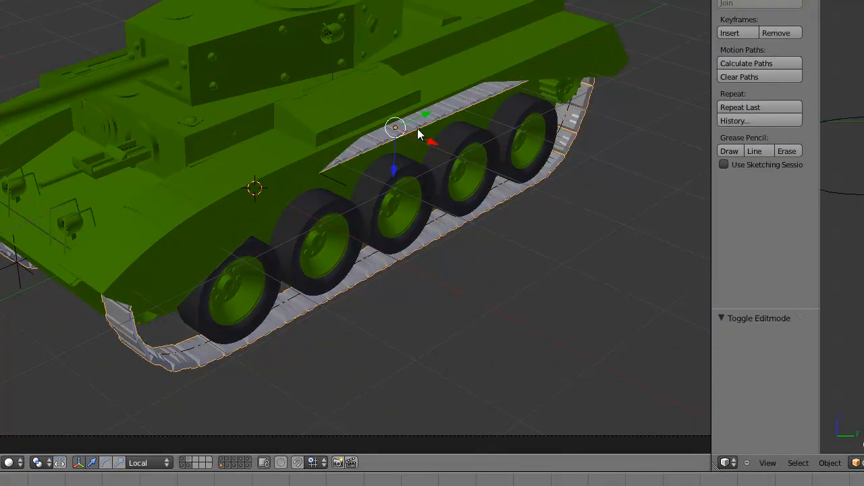
key(a)
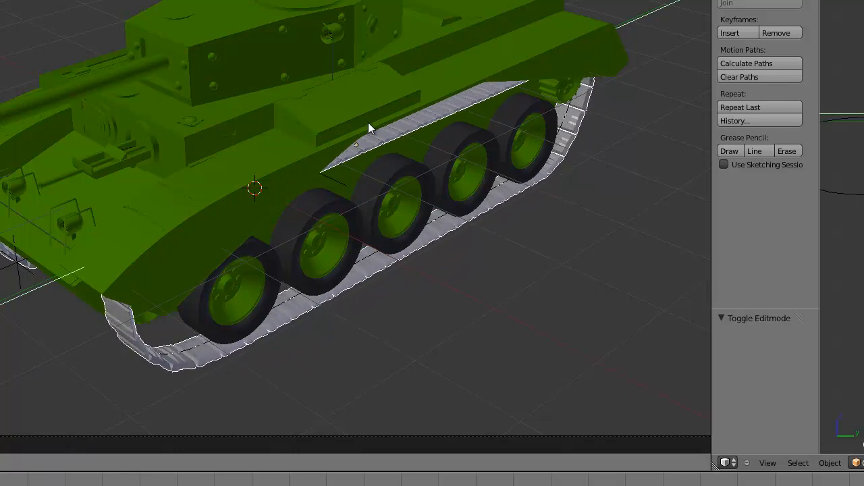
key(ctrl+z)
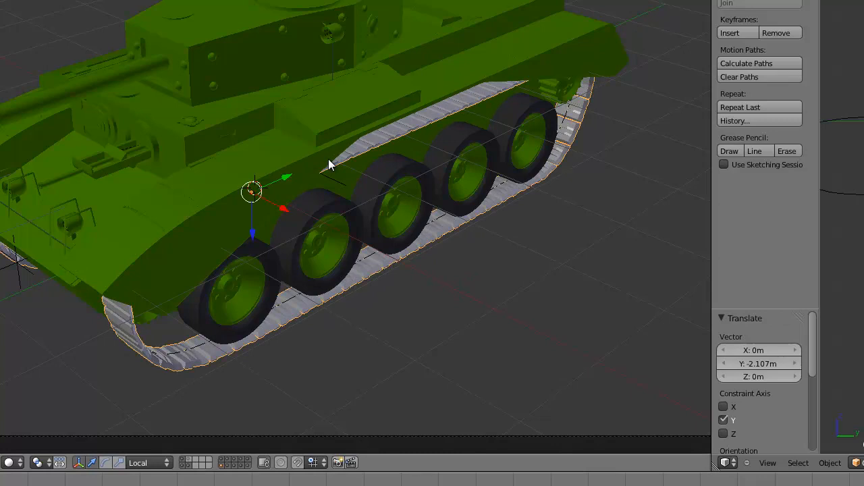